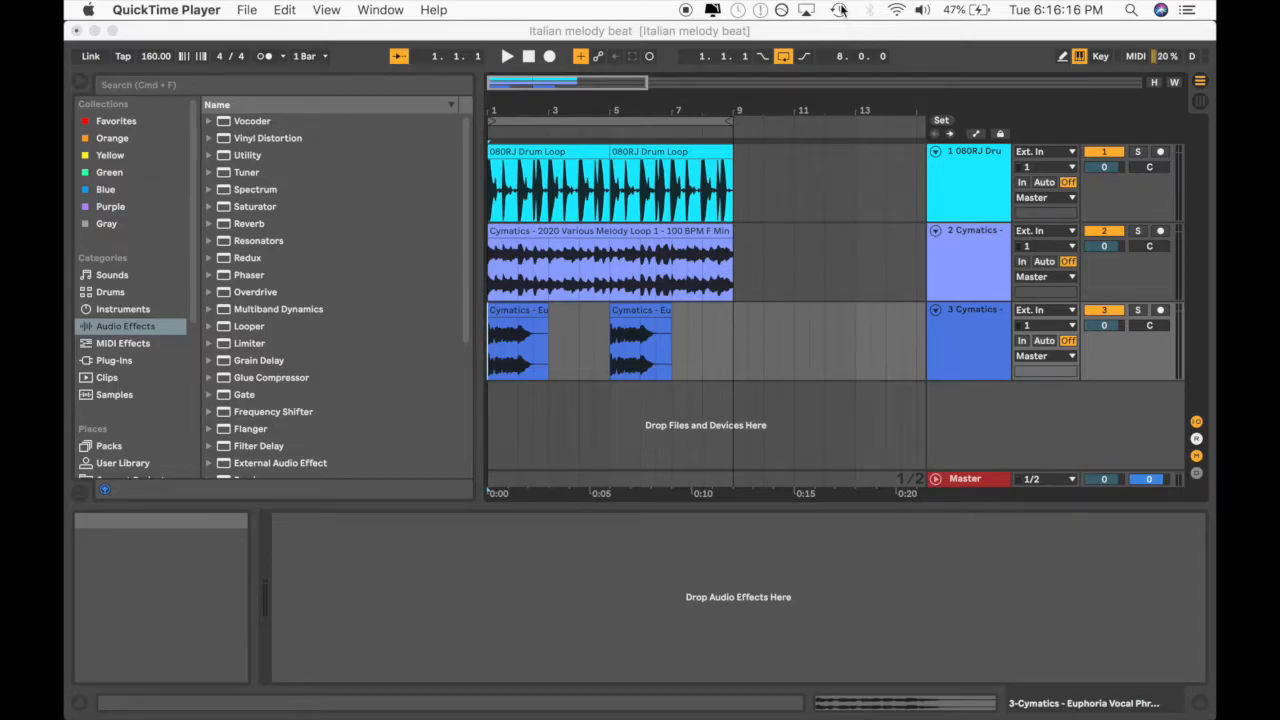
- Play the arrangement from the beginning to hear the drums, melody and vocal without added effects
{"action": "left_click", "coordinate": [534, 107]}
{"action": "mouse_move", "coordinate": [555, 106]}
{"action": "left_mouse_down"}
{"action": "mouse_move", "coordinate": [558, 125]}
{"action": "mouse_move", "coordinate": [560, 106]}
{"action": "left_mouse_up"}
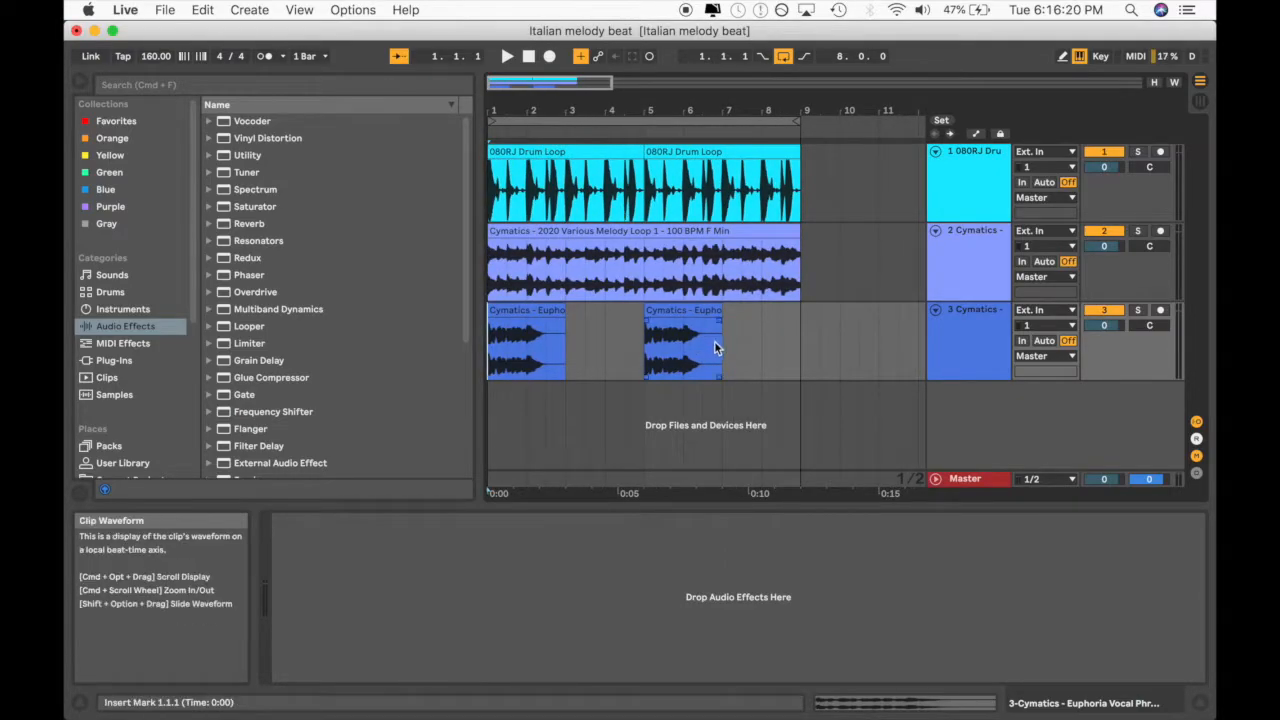
{"action": "left_click", "coordinate": [535, 340]}
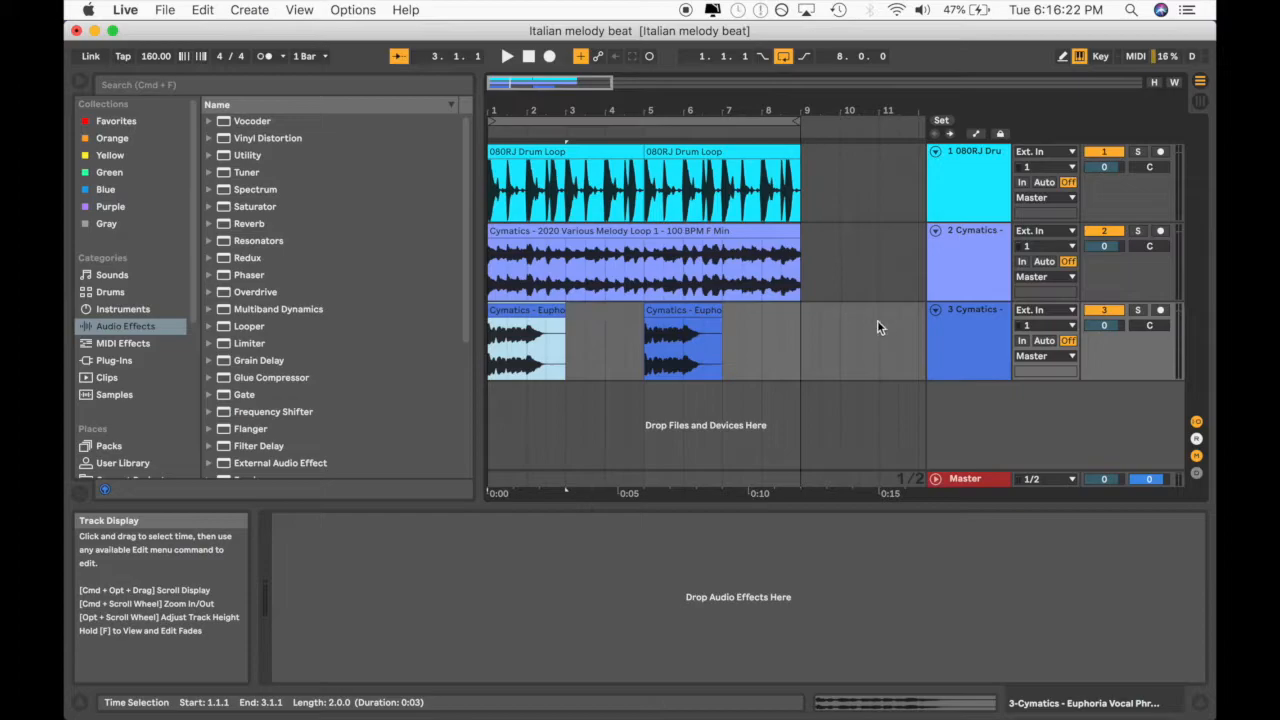
{"action": "mouse_move", "coordinate": [514, 112]}
{"action": "left_mouse_down"}
{"action": "mouse_move", "coordinate": [514, 128]}
{"action": "mouse_move", "coordinate": [512, 112]}
{"action": "left_mouse_up"}
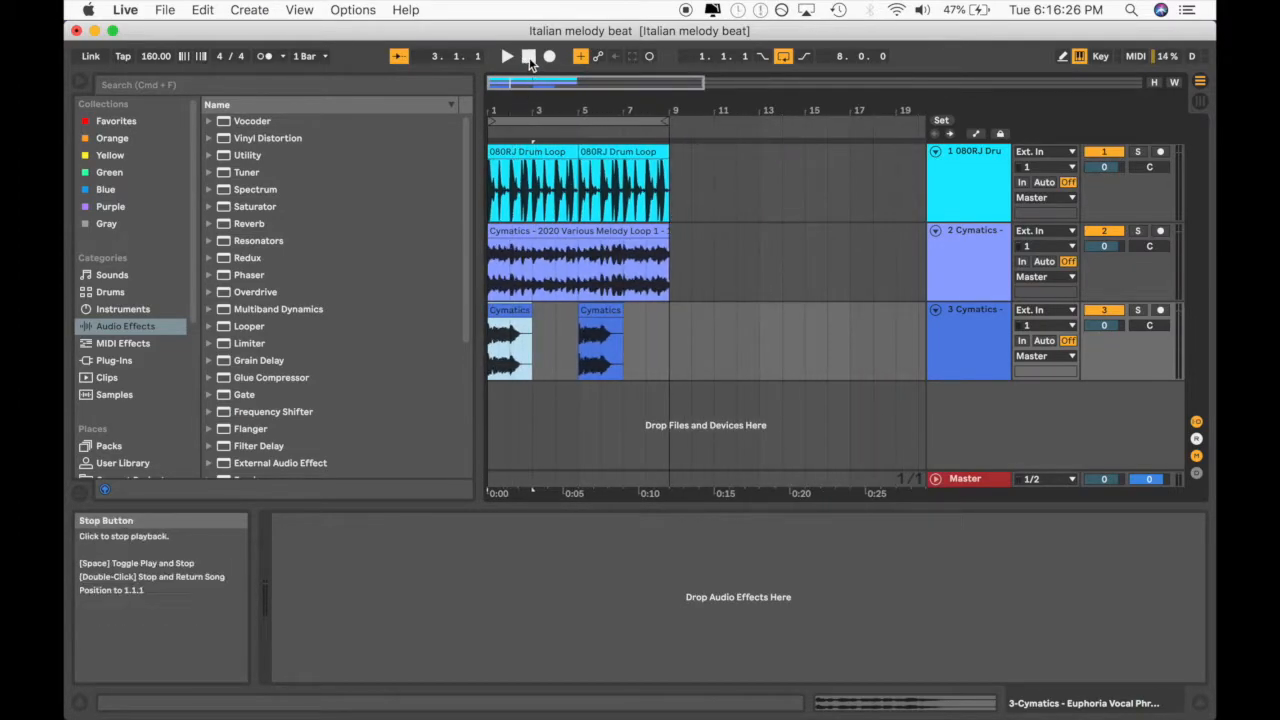
{"action": "left_click", "coordinate": [531, 62]}
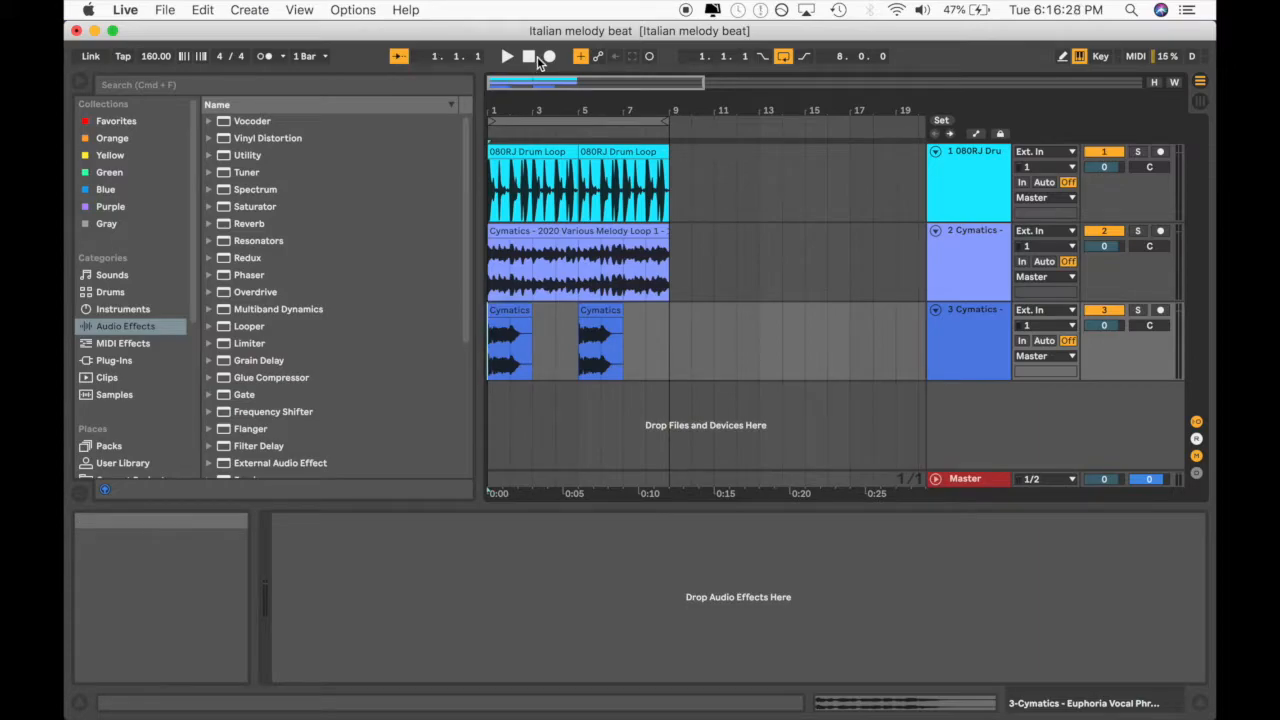
{"action": "key", "text": "space"}
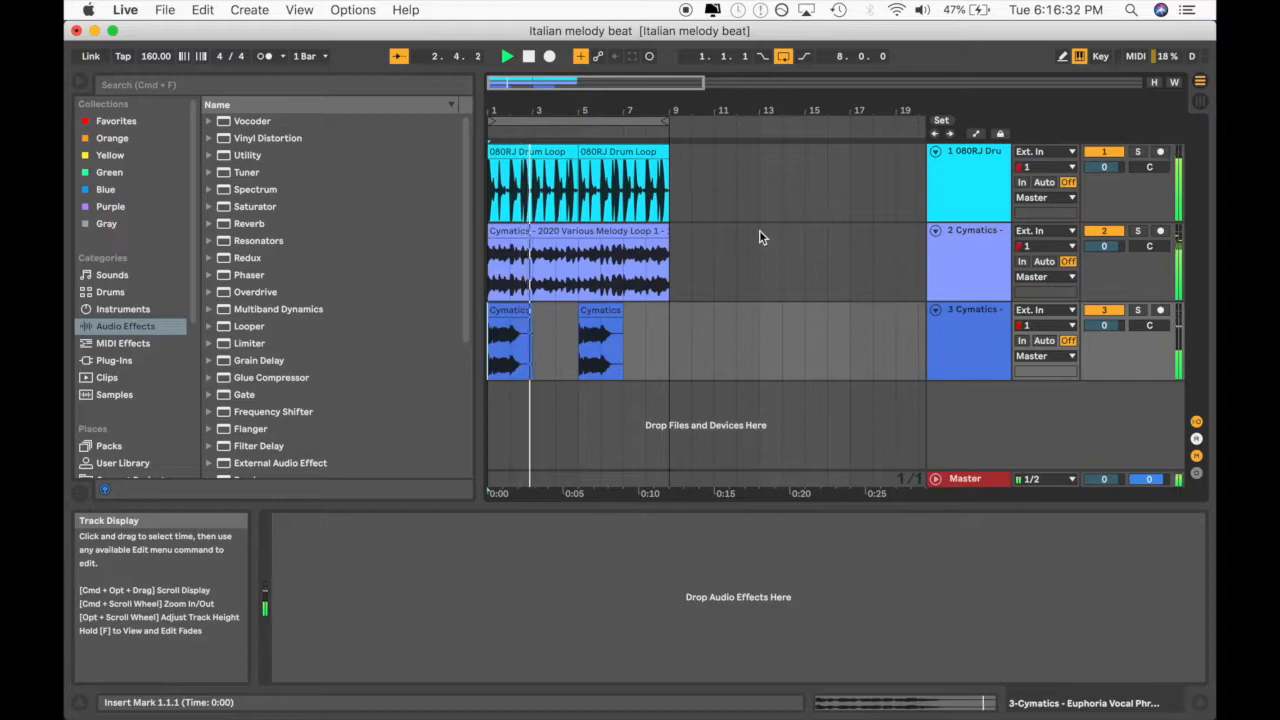
{"action": "key", "text": "space"}
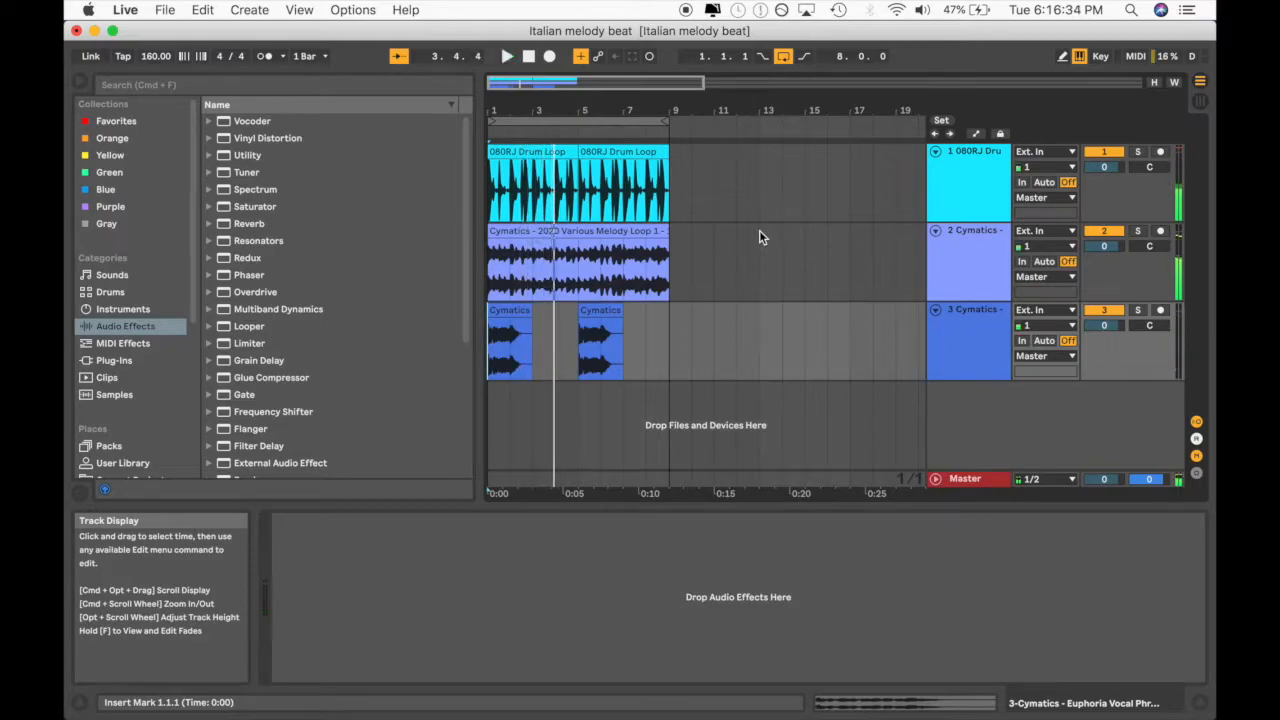
- Insert two return tracks into the set
{"action": "left_click", "coordinate": [962, 320]}
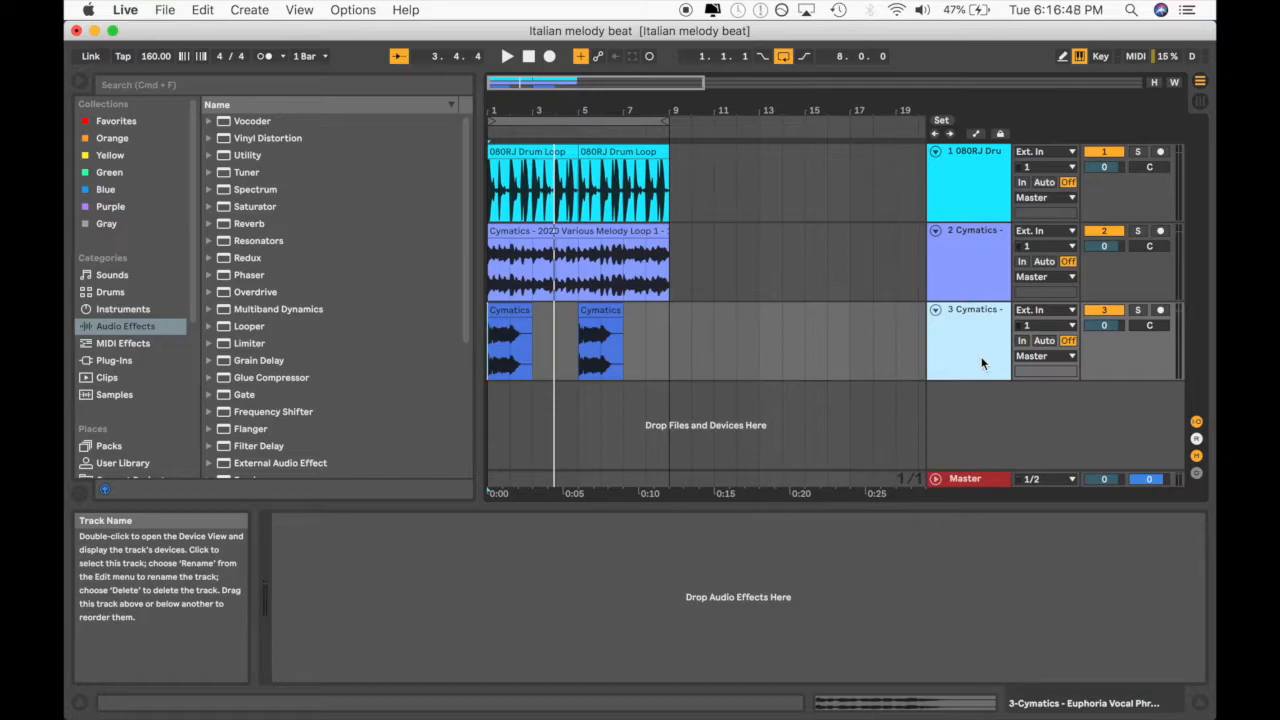
{"action": "key", "text": "super+alt+t"}
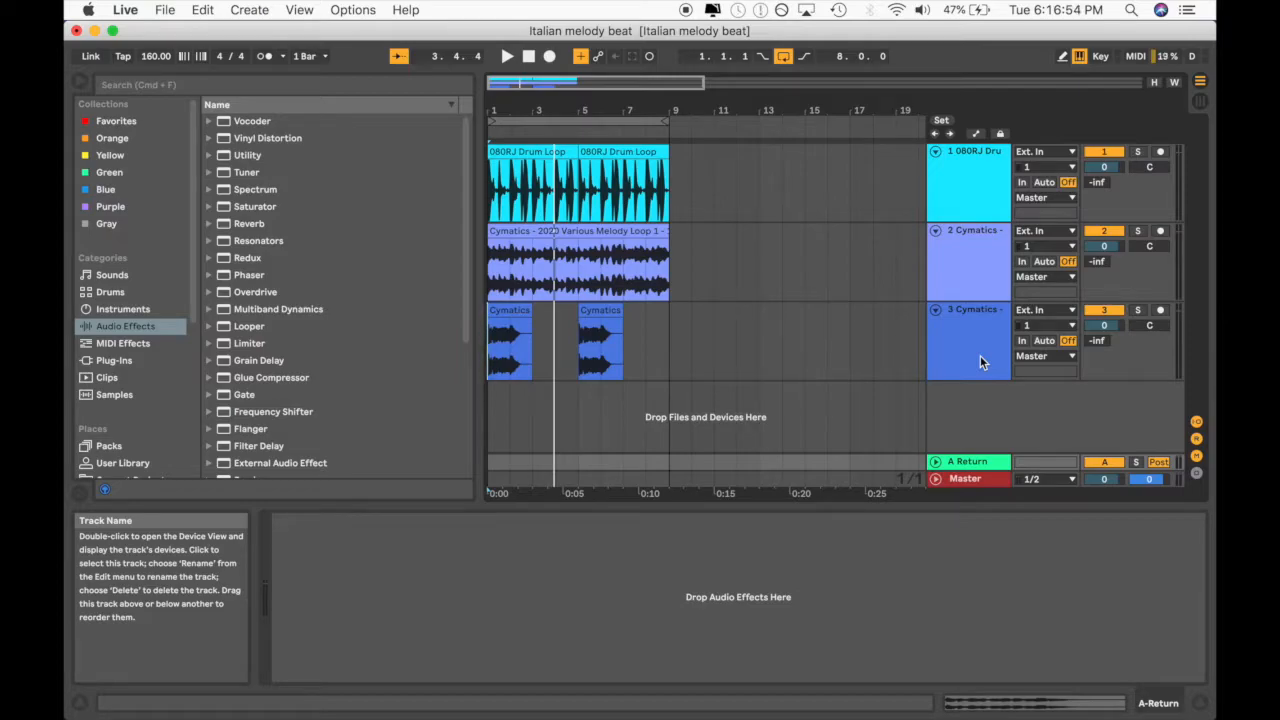
{"action": "key", "text": "super+alt+t"}
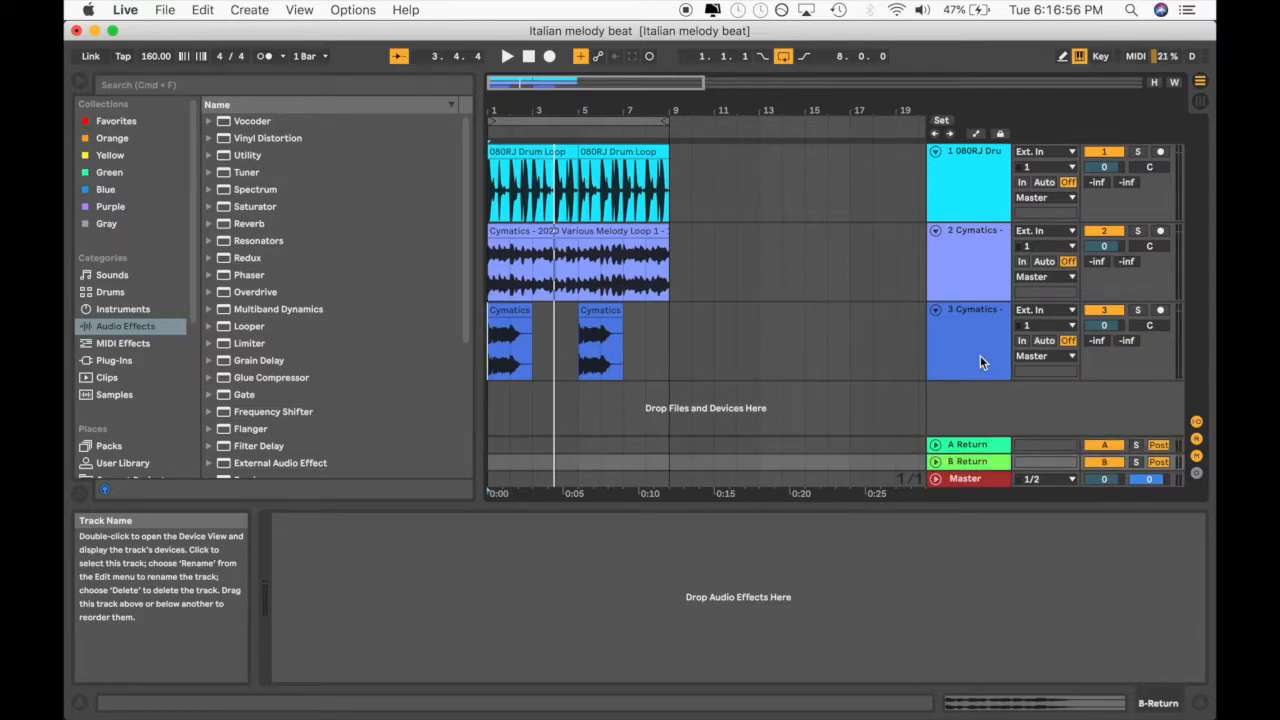
{"action": "left_click", "coordinate": [260, 9]}
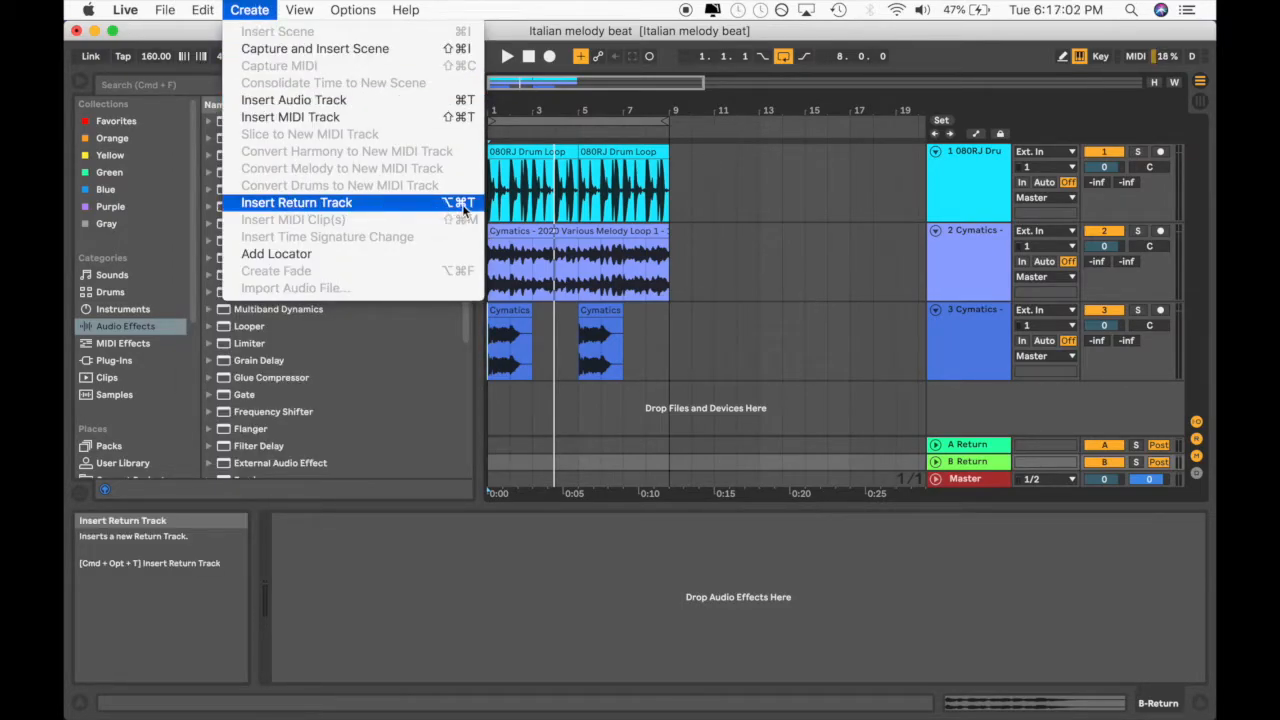
{"action": "left_click", "coordinate": [1030, 425]}
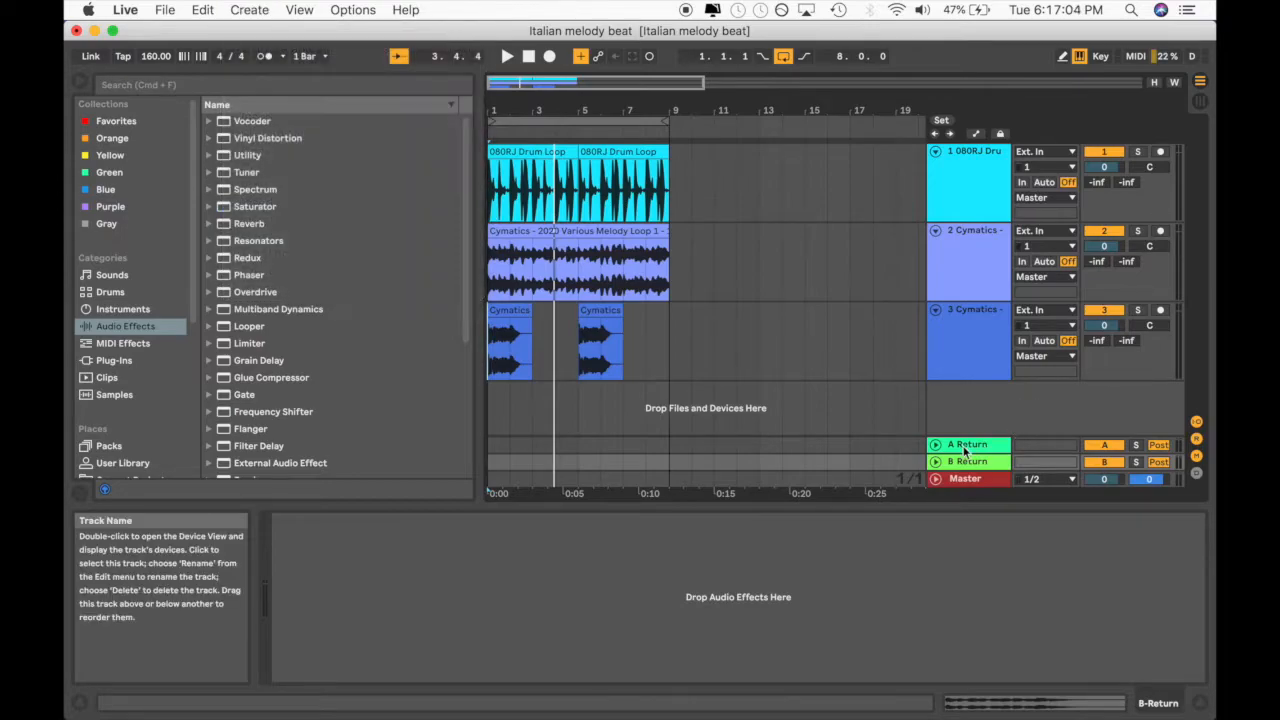
- Rename return track A as Delay
{"action": "left_click", "coordinate": [975, 449]}
{"action": "key", "text": "super+r"}
{"action": "type", "text": "D"}
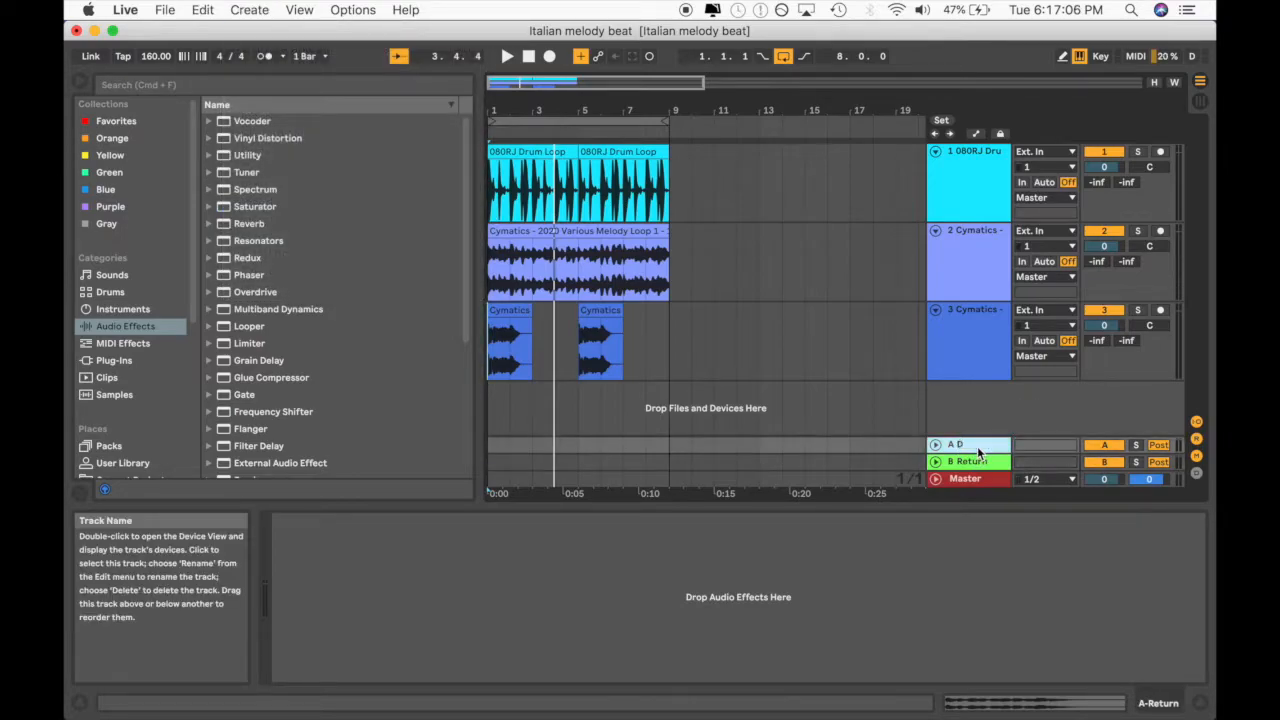
{"action": "type", "text": "elay"}
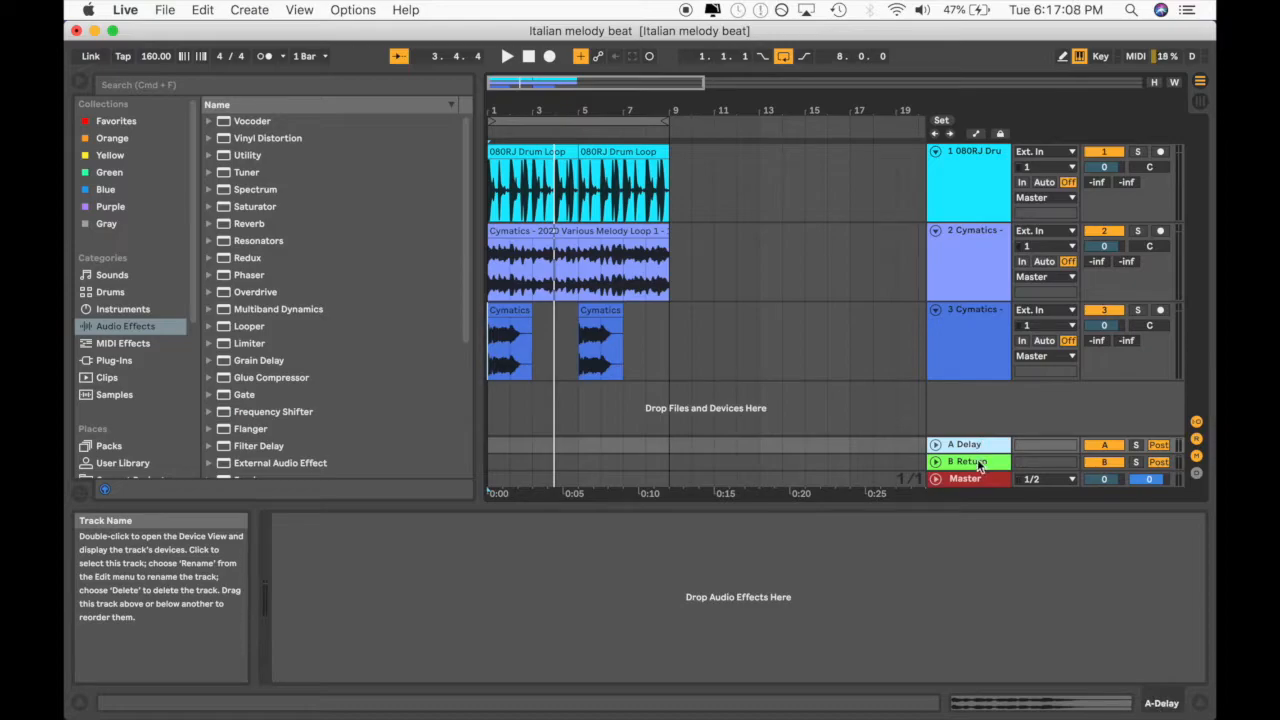
- Rename return track B as Reverb
{"action": "left_click", "coordinate": [977, 462]}
{"action": "key", "text": "super+r"}
{"action": "type", "text": "B R"}
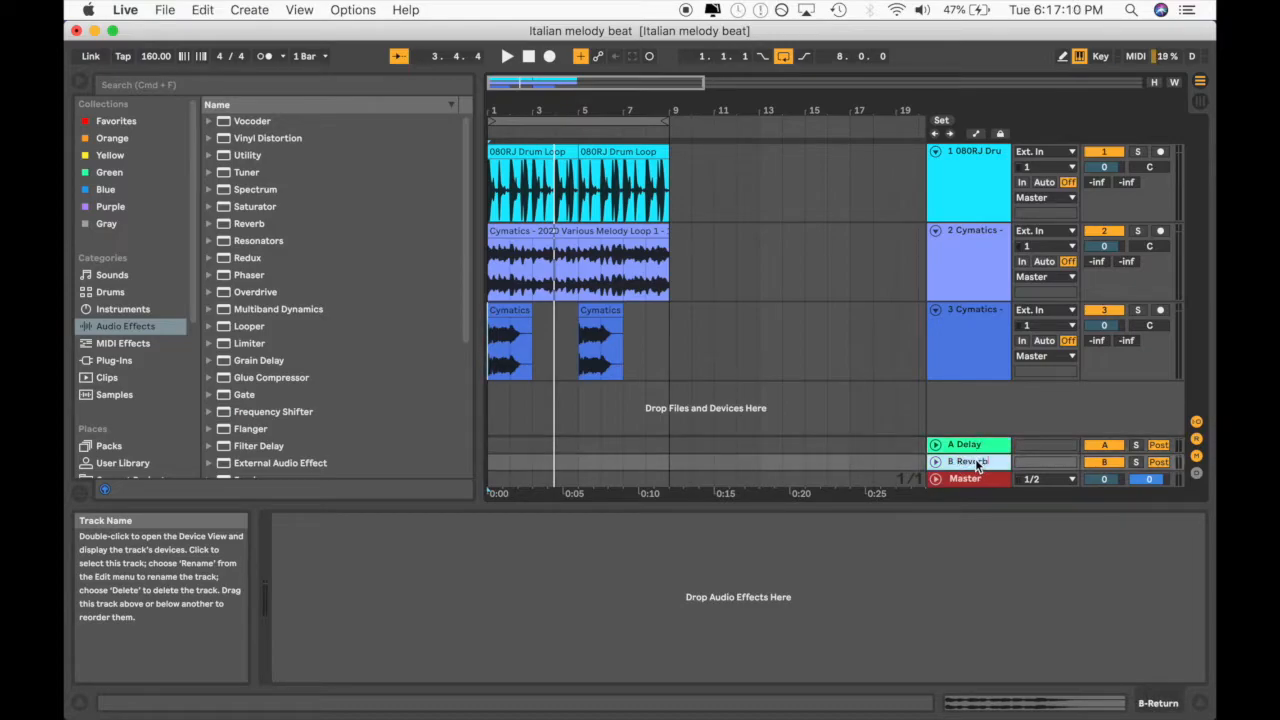
{"action": "key", "text": "Return"}
{"action": "left_click", "coordinate": [985, 449]}
{"action": "left_click", "coordinate": [979, 464]}
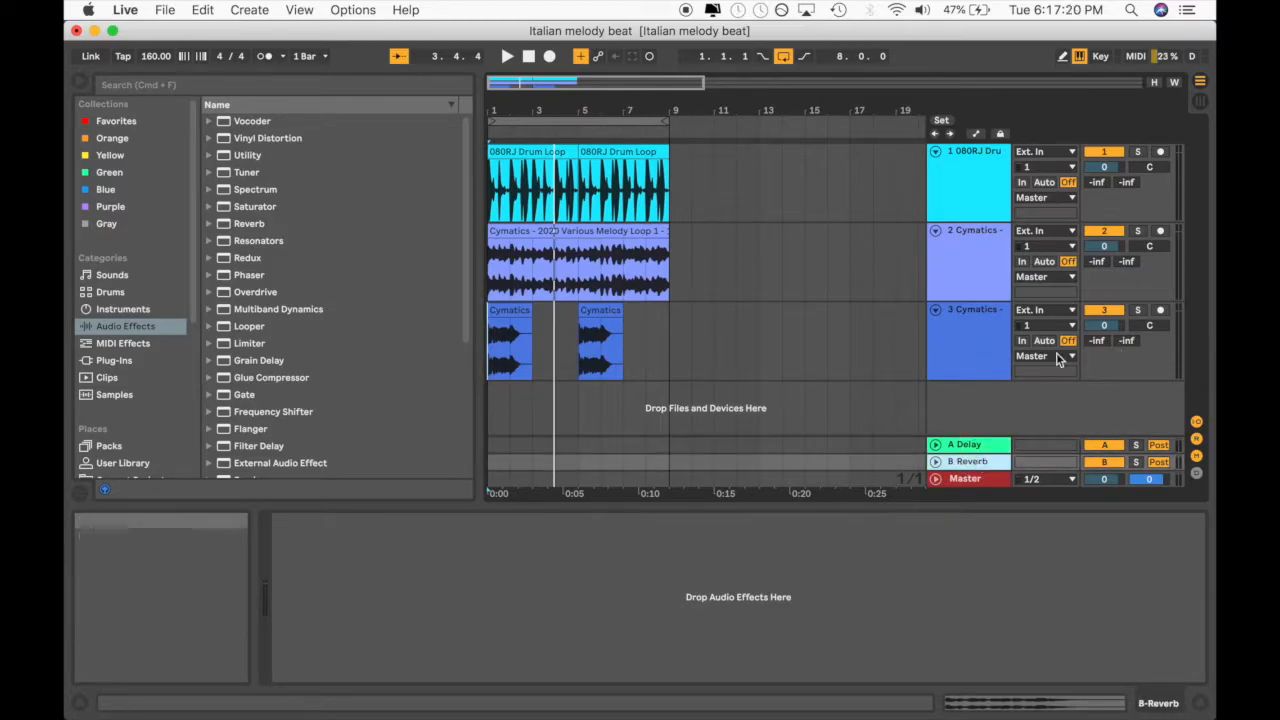
{"action": "left_click", "coordinate": [973, 447]}
{"action": "left_click", "coordinate": [975, 463]}
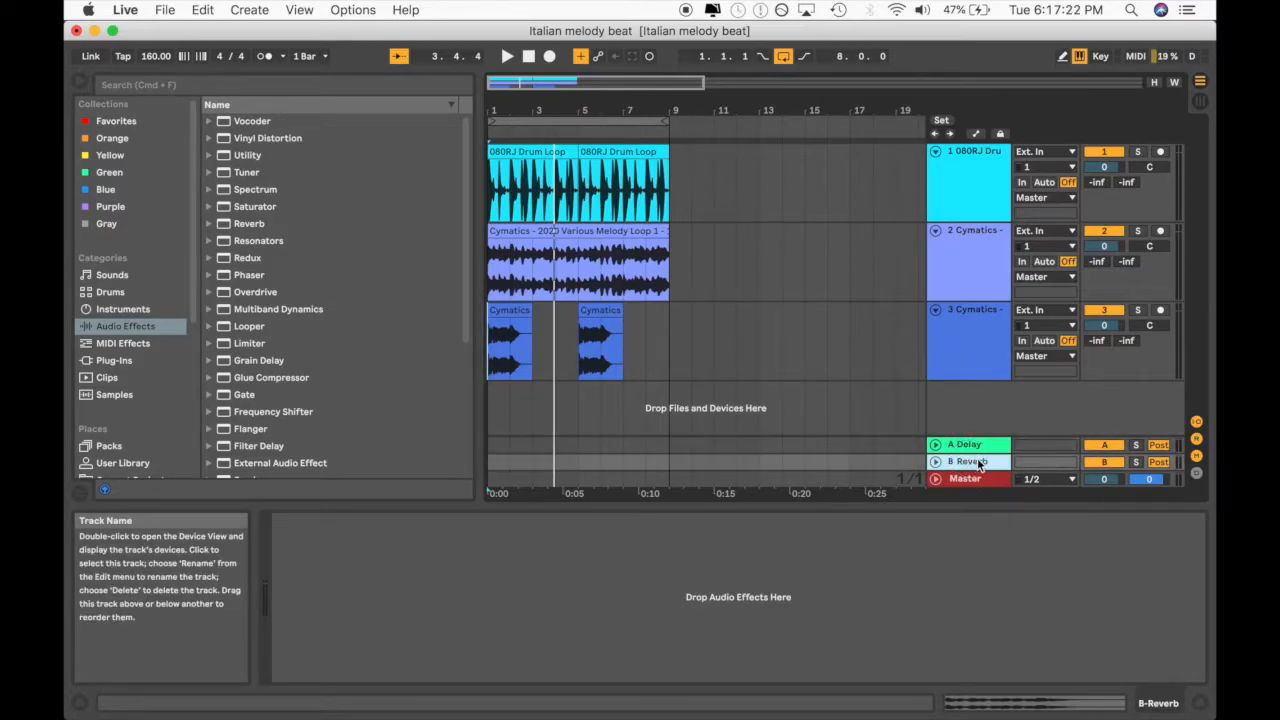
{"action": "left_click", "coordinate": [969, 342]}
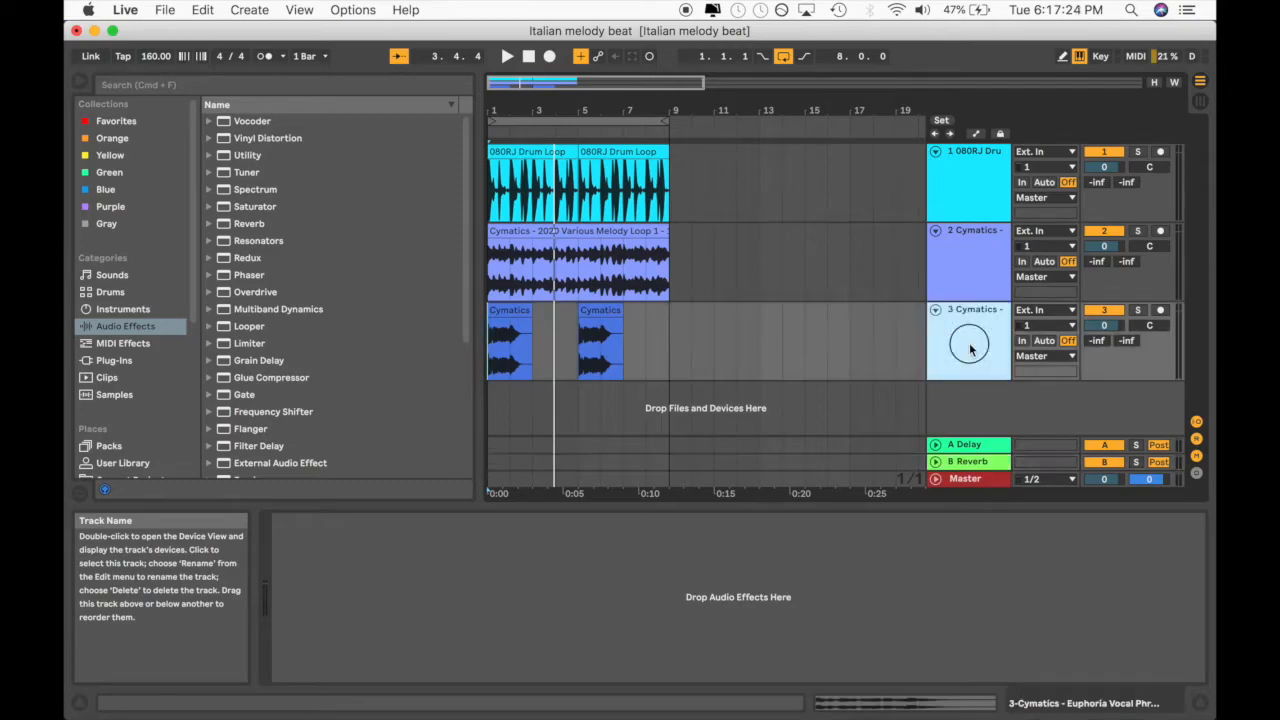
{"action": "left_click", "coordinate": [962, 232]}
{"action": "left_click", "coordinate": [967, 335]}
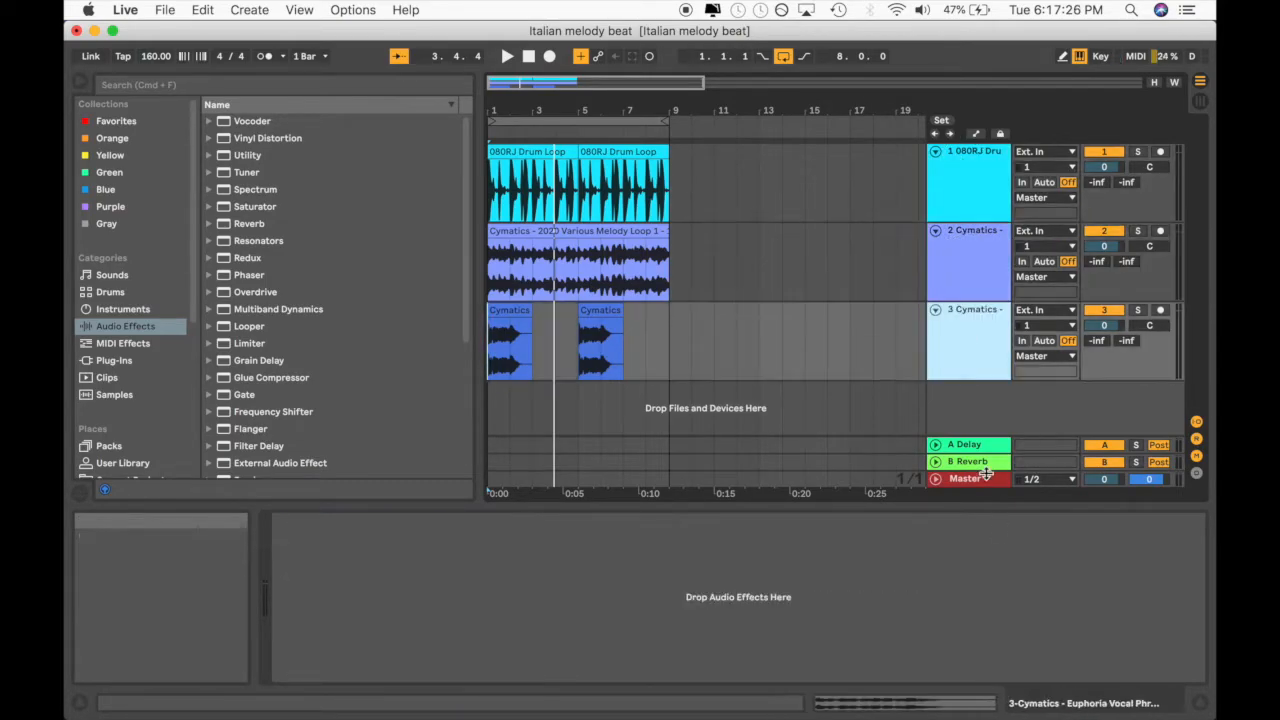
{"action": "left_click", "coordinate": [964, 446]}
{"action": "left_click", "coordinate": [965, 463]}
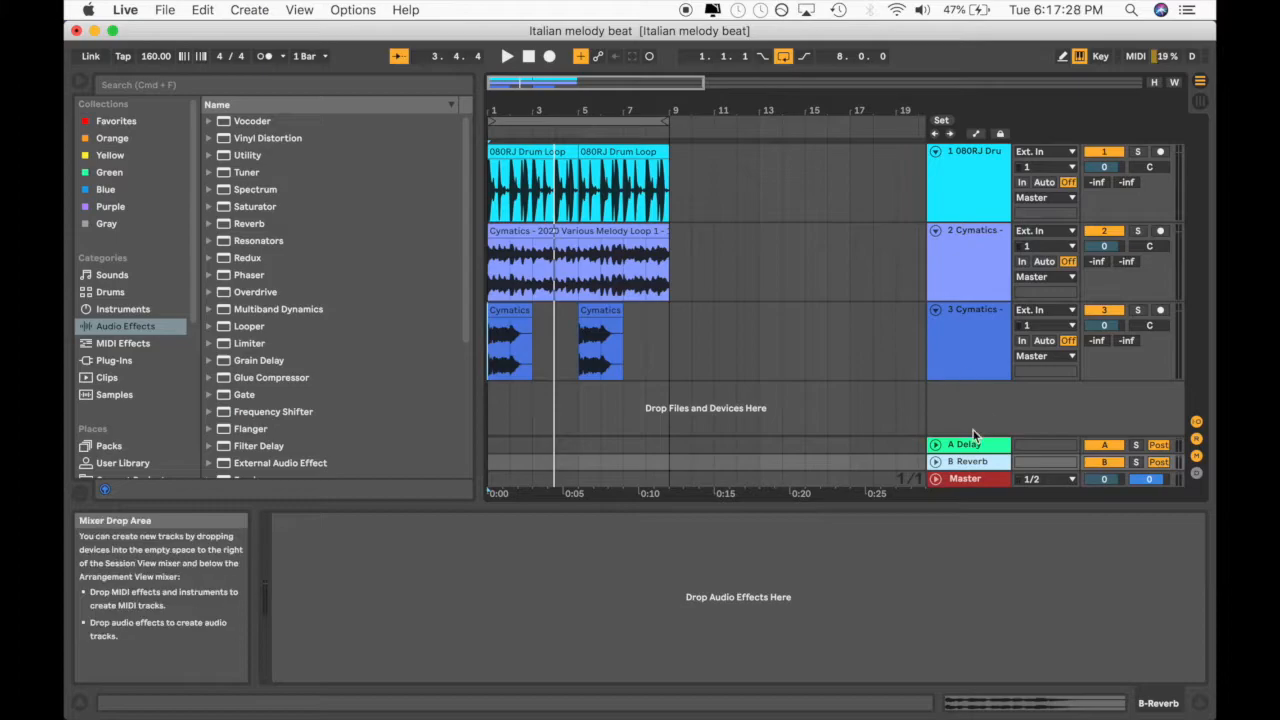
{"action": "left_click", "coordinate": [983, 446]}
{"action": "left_click", "coordinate": [979, 464]}
{"action": "left_click", "coordinate": [963, 180]}
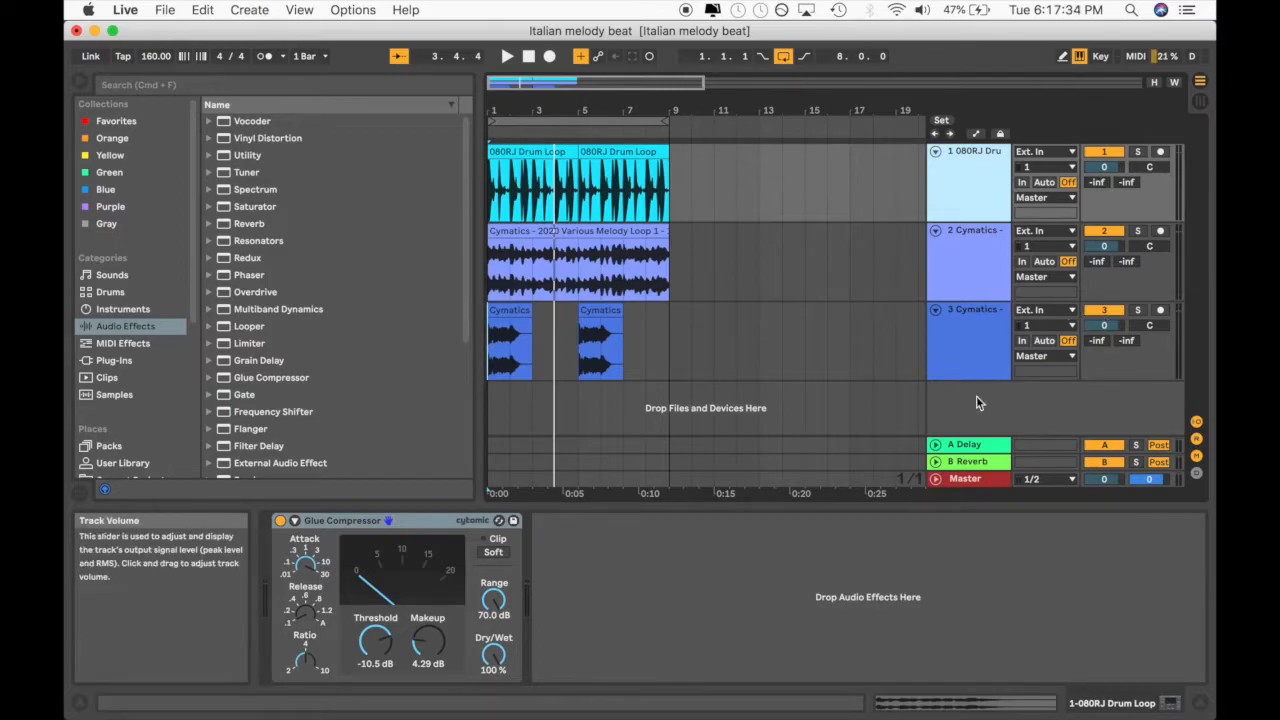
{"action": "left_click", "coordinate": [969, 450]}
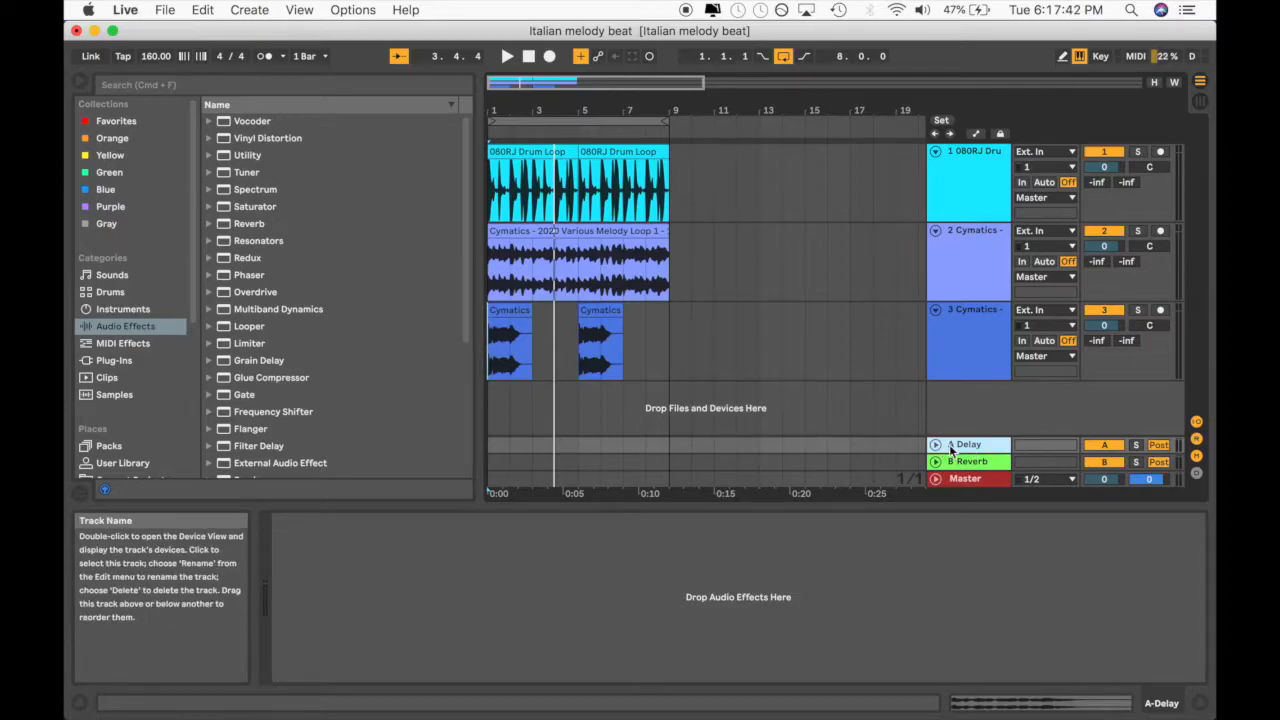
- Rename the third audio track, which holds the vocal clips, as VOX
{"action": "left_click", "coordinate": [974, 347]}
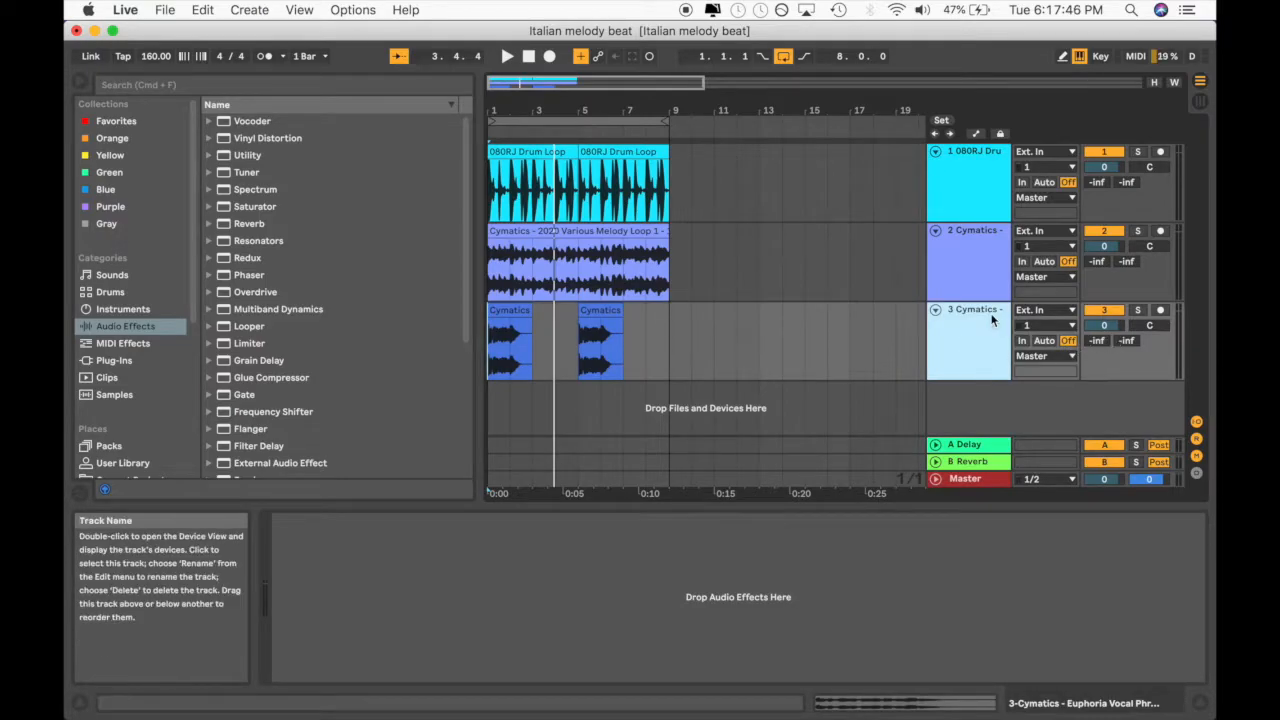
{"action": "key", "text": "super+r"}
{"action": "type", "text": "VOX"}
{"action": "key", "text": "Return"}
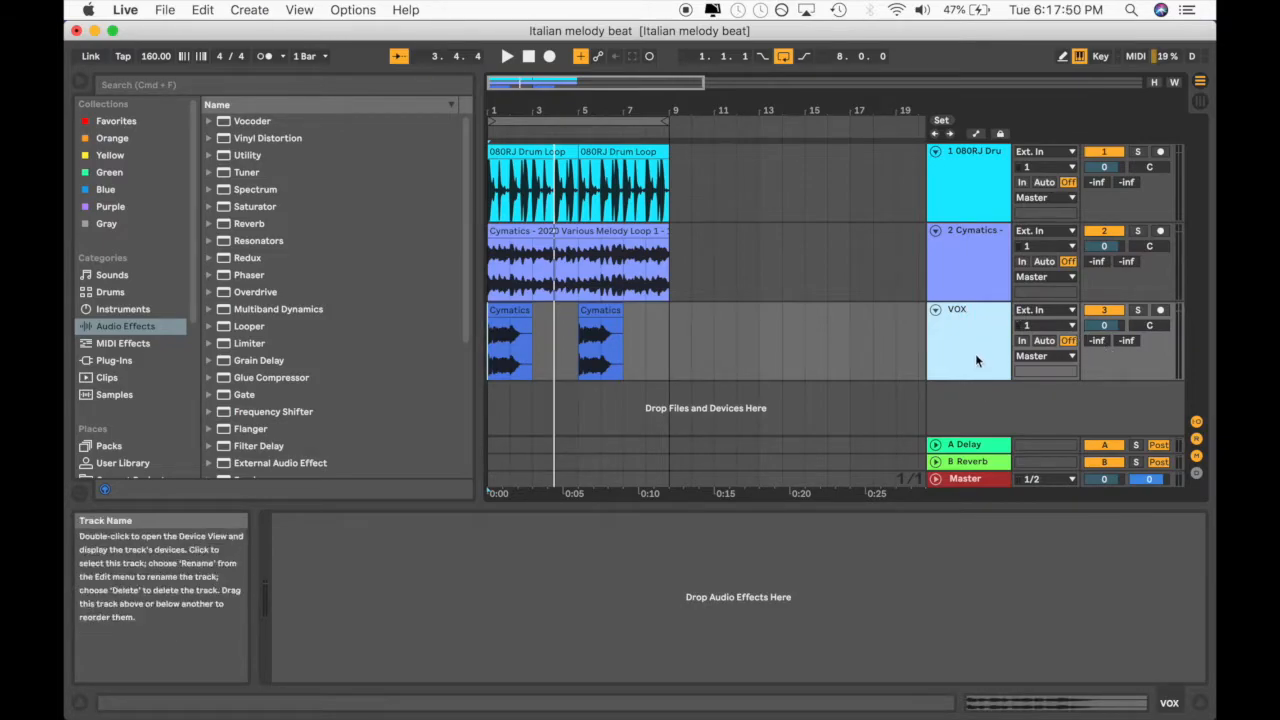
- Raise the VOX track's send to the A Delay return to 0 dB
{"action": "left_click", "coordinate": [973, 450]}
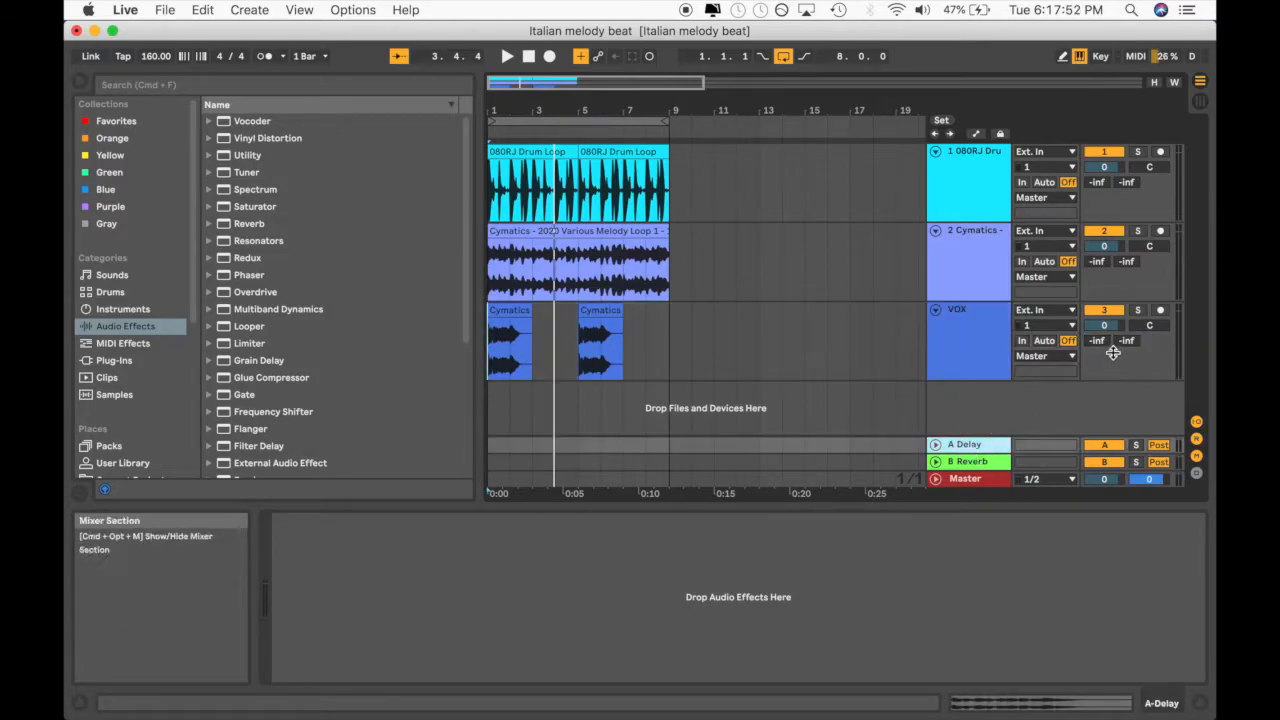
{"action": "left_click_drag", "start_coordinate": [1098, 340], "coordinate": [1098, 324]}
{"action": "left_click", "coordinate": [963, 450]}
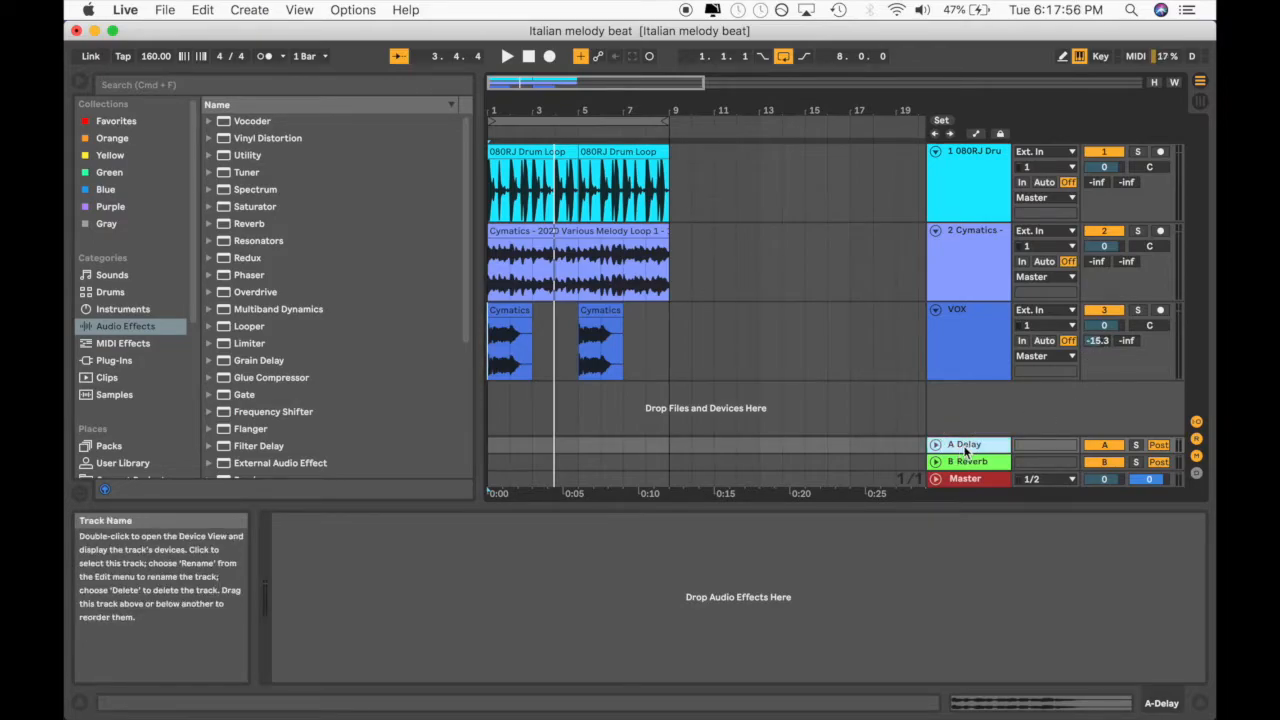
{"action": "left_click_drag", "start_coordinate": [1103, 342], "coordinate": [1103, 331]}
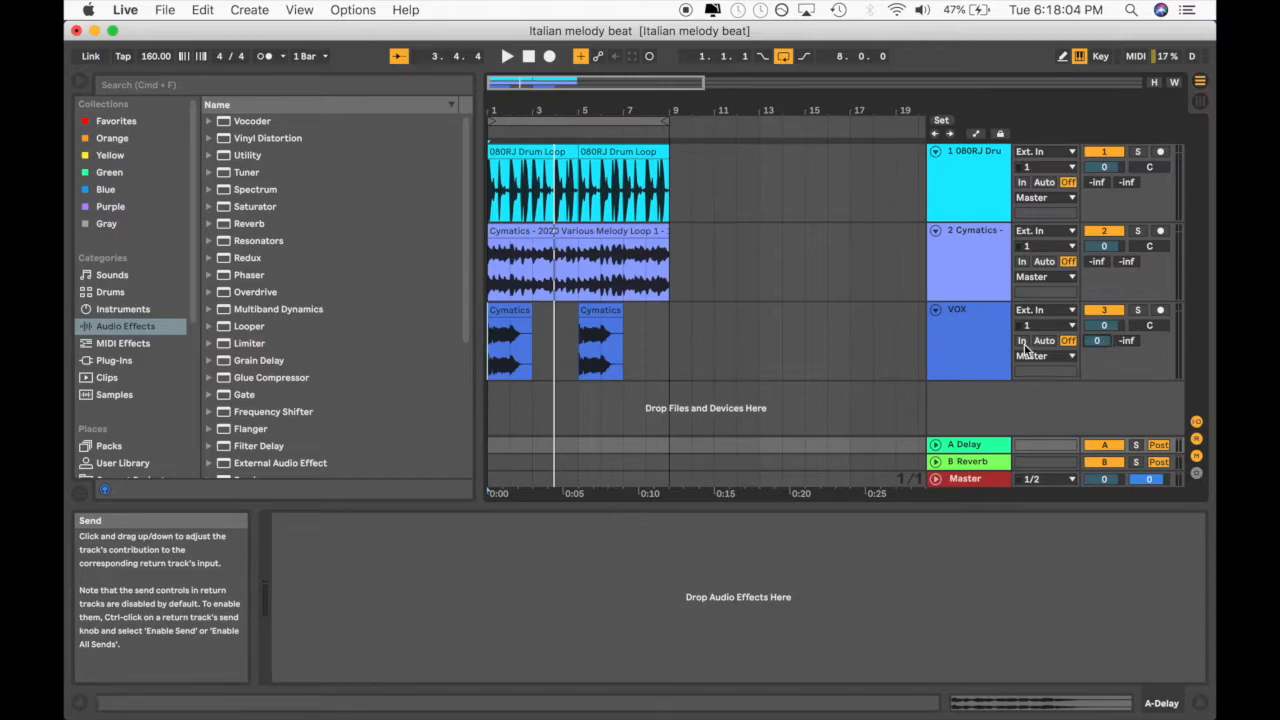
- Add the Delay audio effect to the A Delay return track
{"action": "left_click", "coordinate": [956, 345]}
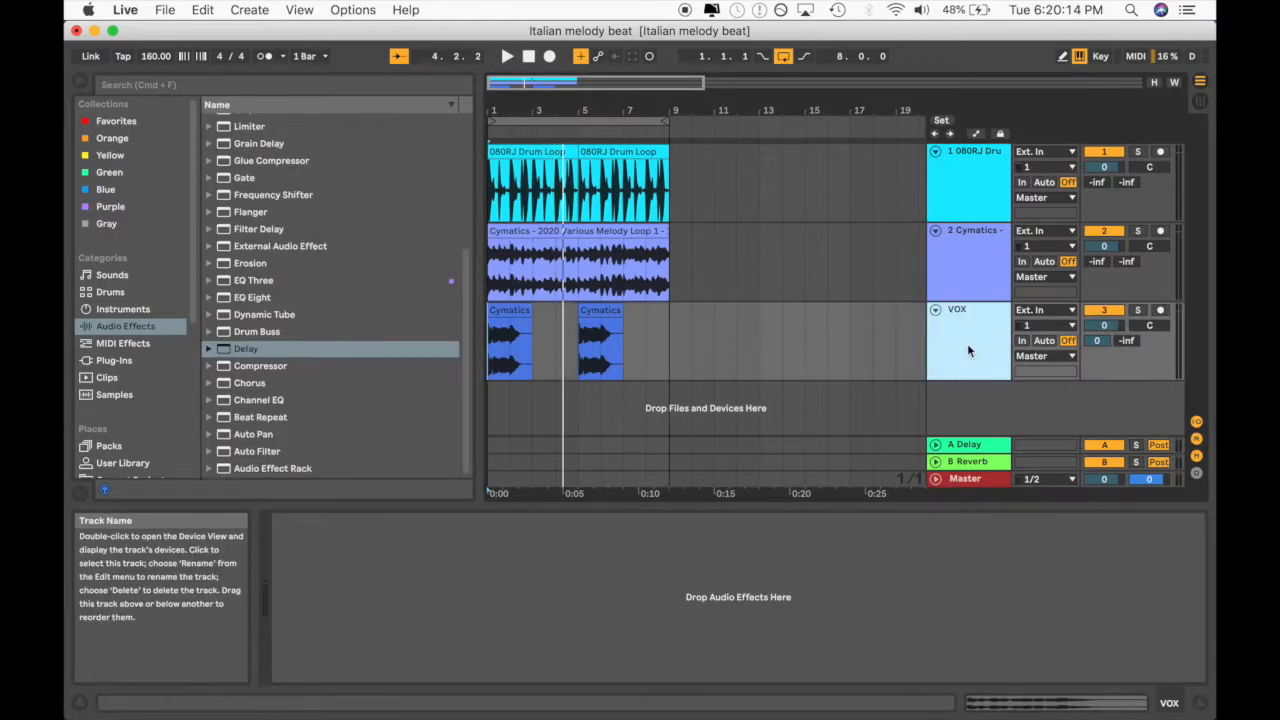
{"action": "left_click", "coordinate": [967, 449]}
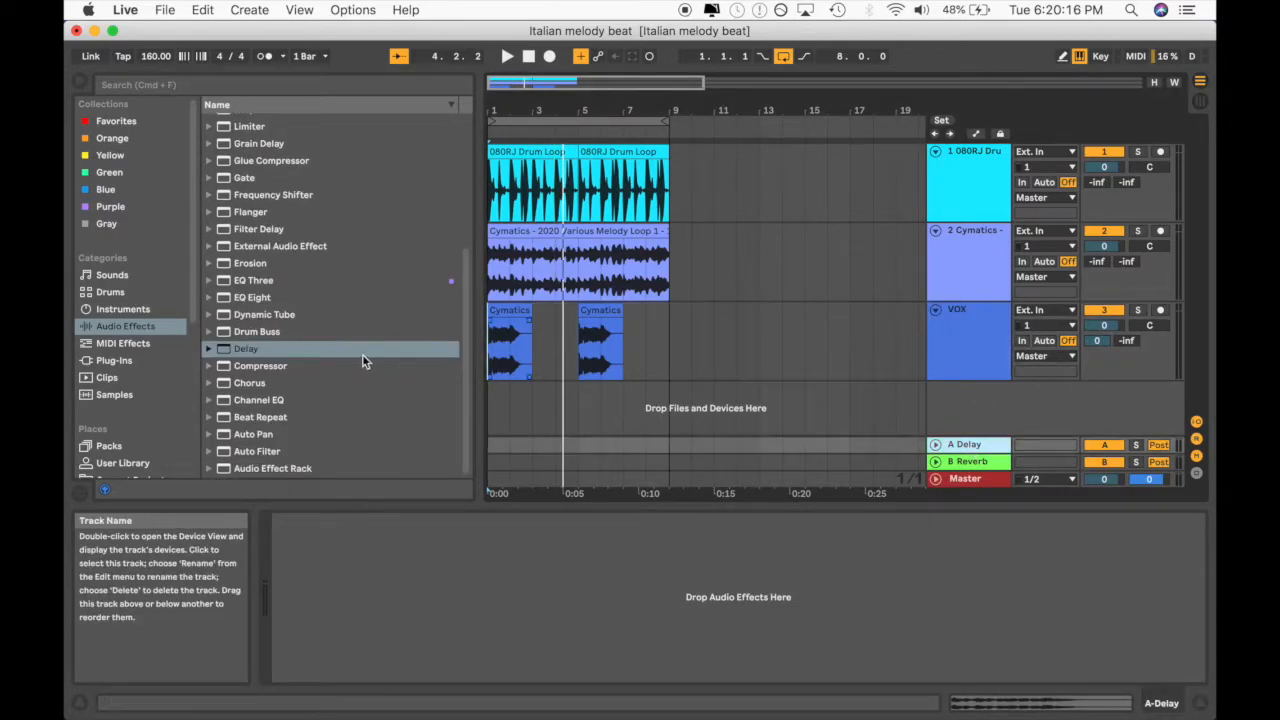
{"action": "left_click_drag", "start_coordinate": [257, 348], "coordinate": [537, 578]}
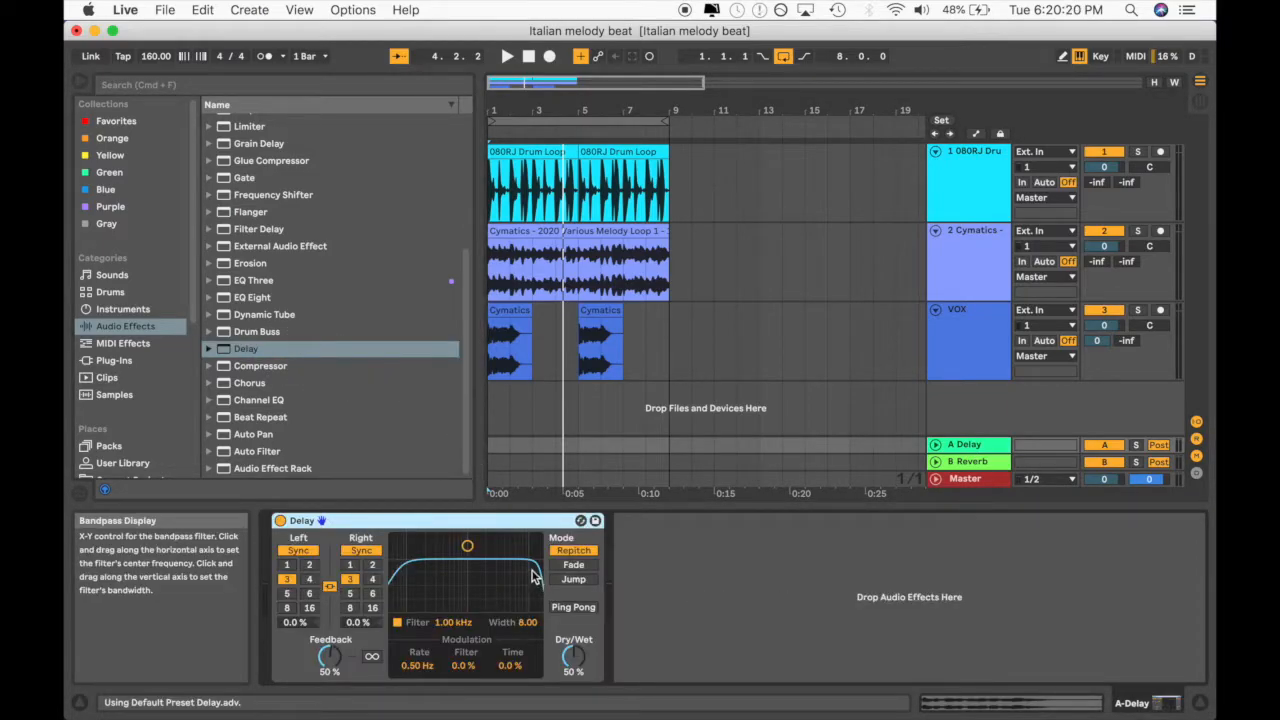
- Unlink the Delay's left and right channels and audition beat divisions of 1 on the left and 1, then 2, on the right
{"action": "left_click", "coordinate": [331, 590]}
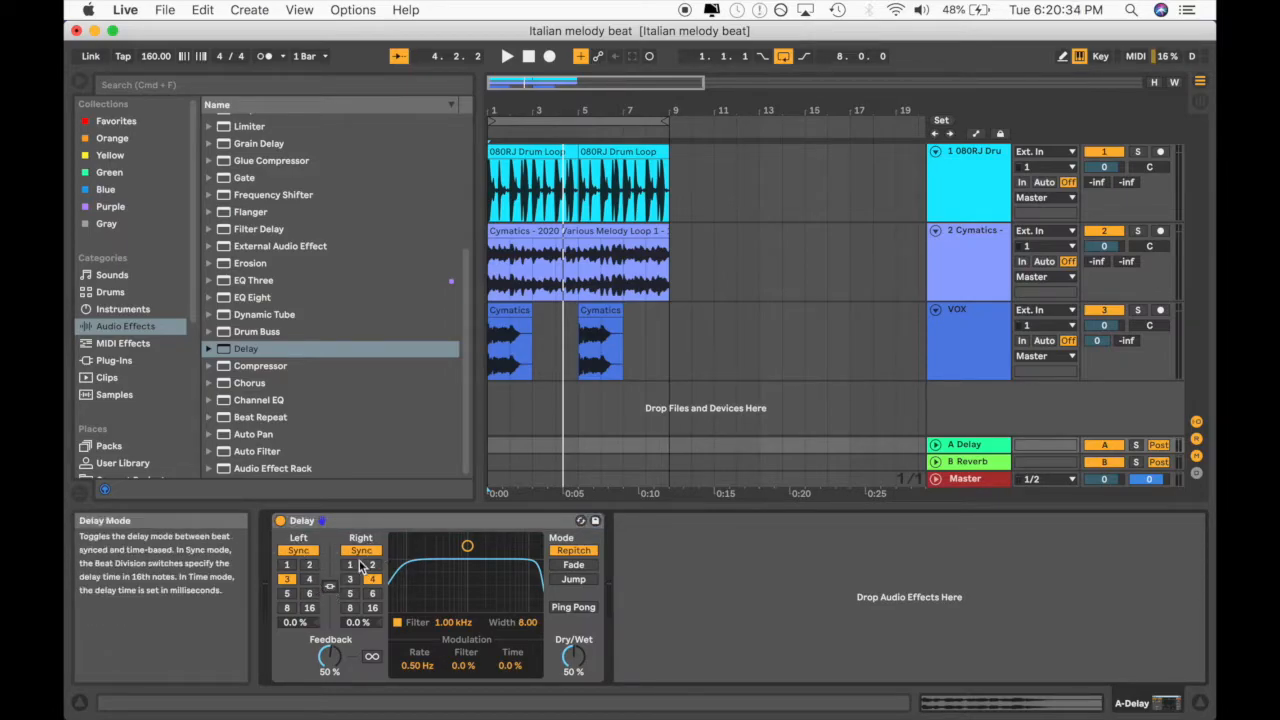
{"action": "left_click", "coordinate": [288, 565]}
{"action": "left_click", "coordinate": [350, 565]}
{"action": "key", "text": "space"}
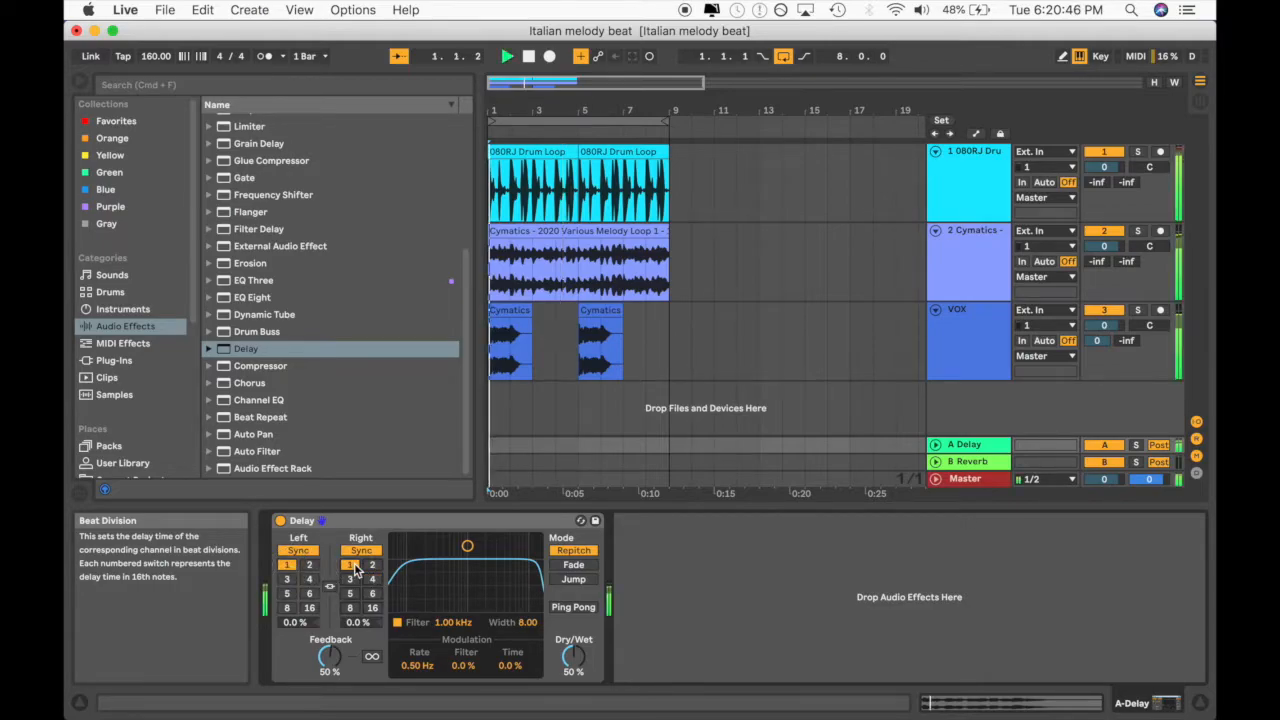
{"action": "left_click", "coordinate": [372, 565]}
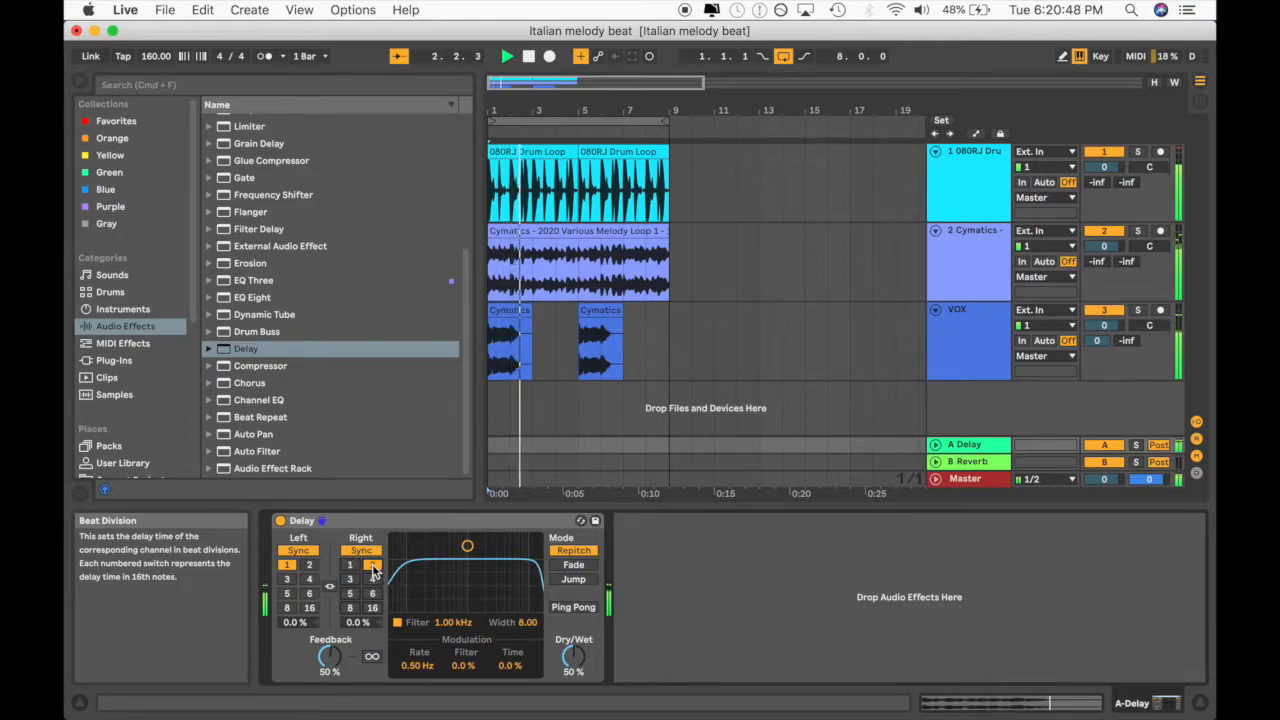
- Audition the Delay with beat divisions of 8 left and 16 right, and change the left one to 4
{"action": "left_click", "coordinate": [287, 607]}
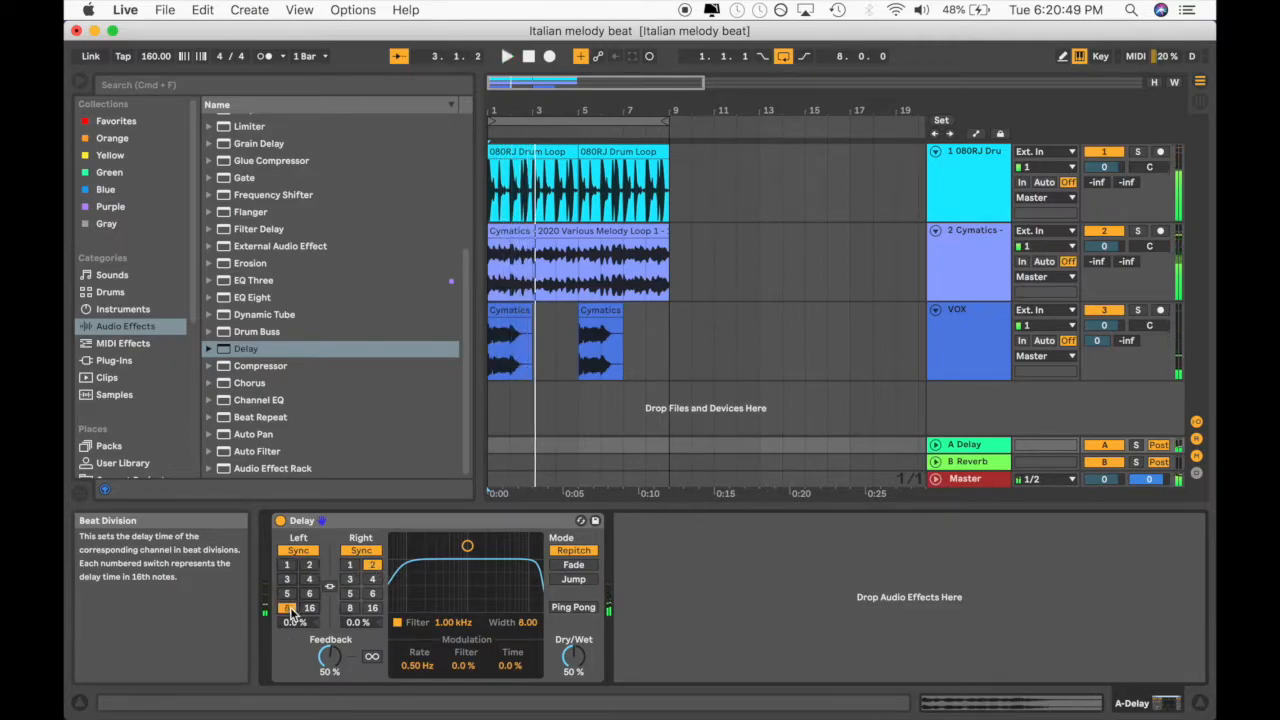
{"action": "left_click", "coordinate": [372, 608]}
{"action": "key", "text": "space"}
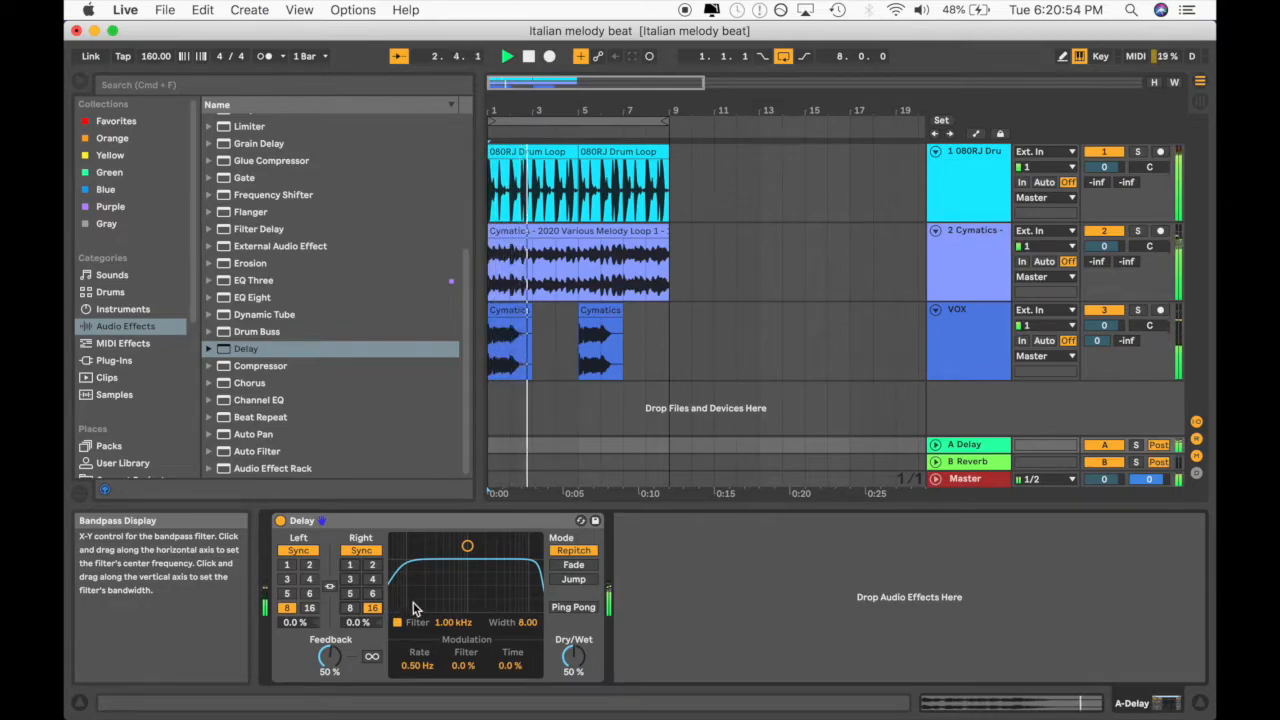
{"action": "left_click", "coordinate": [310, 580]}
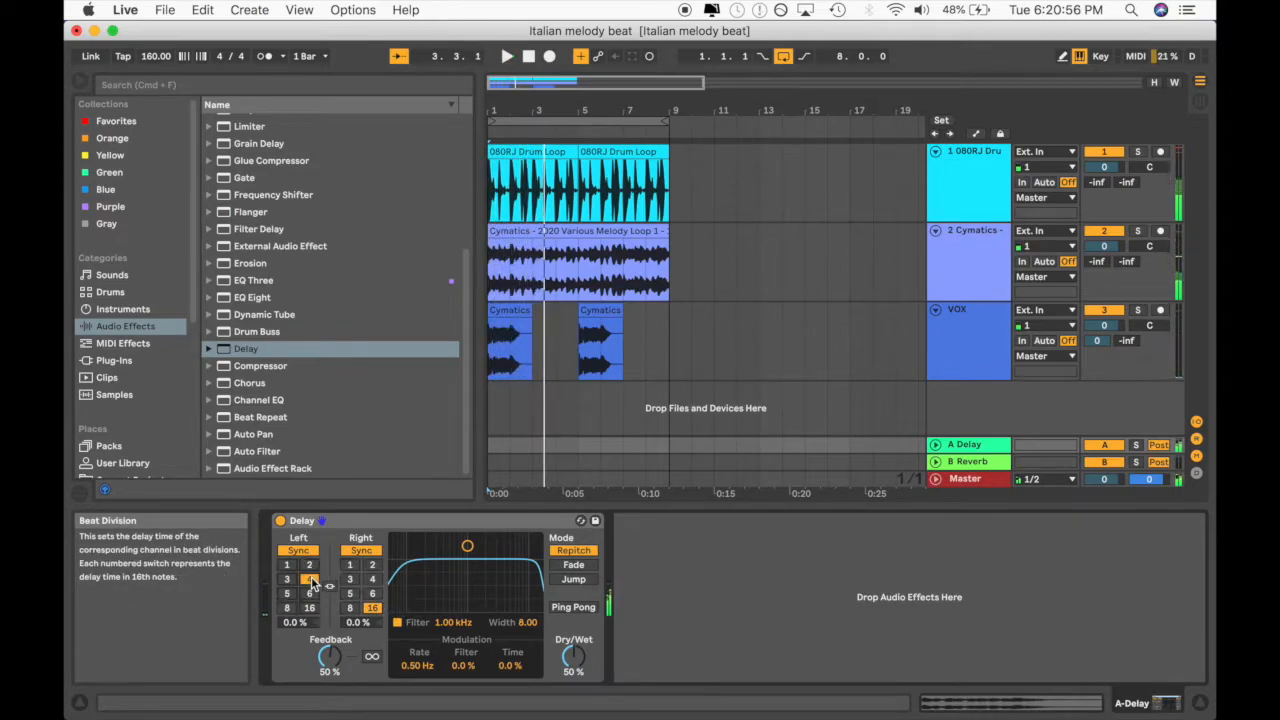
- Set the Delay's right beat division to 8 and audition it against the left one
{"action": "left_click", "coordinate": [351, 607]}
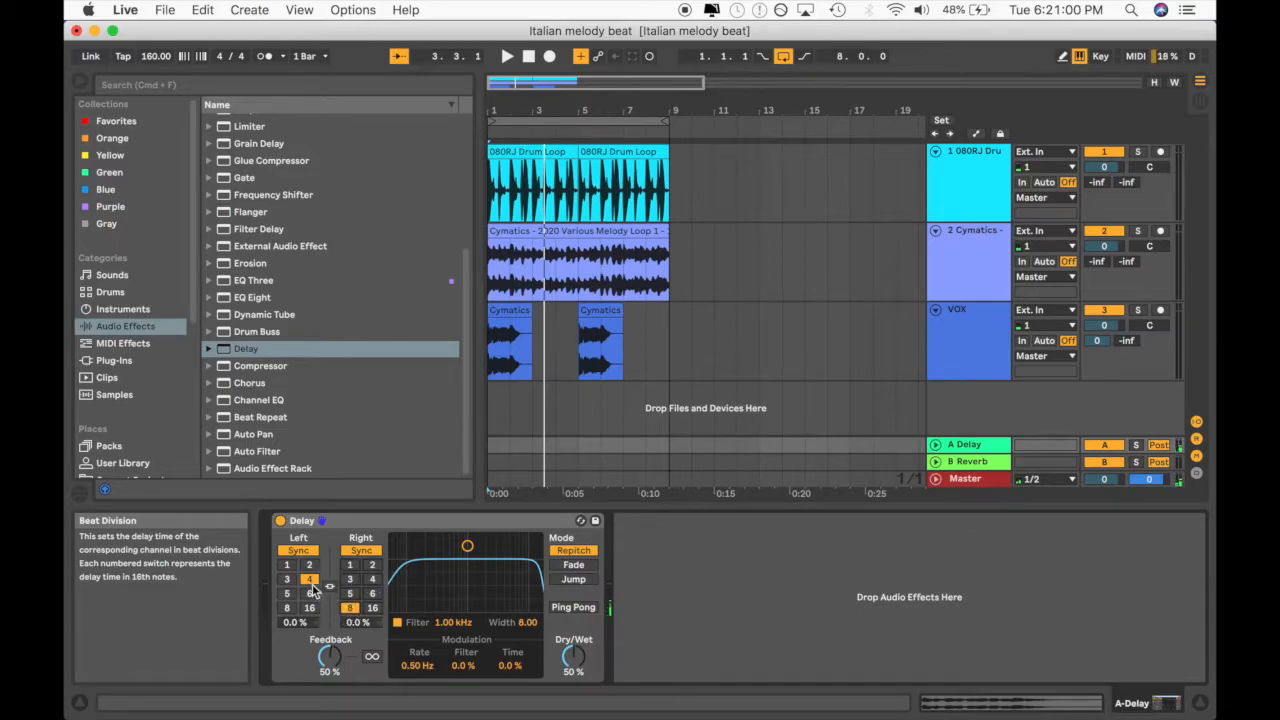
{"action": "key", "text": "space"}
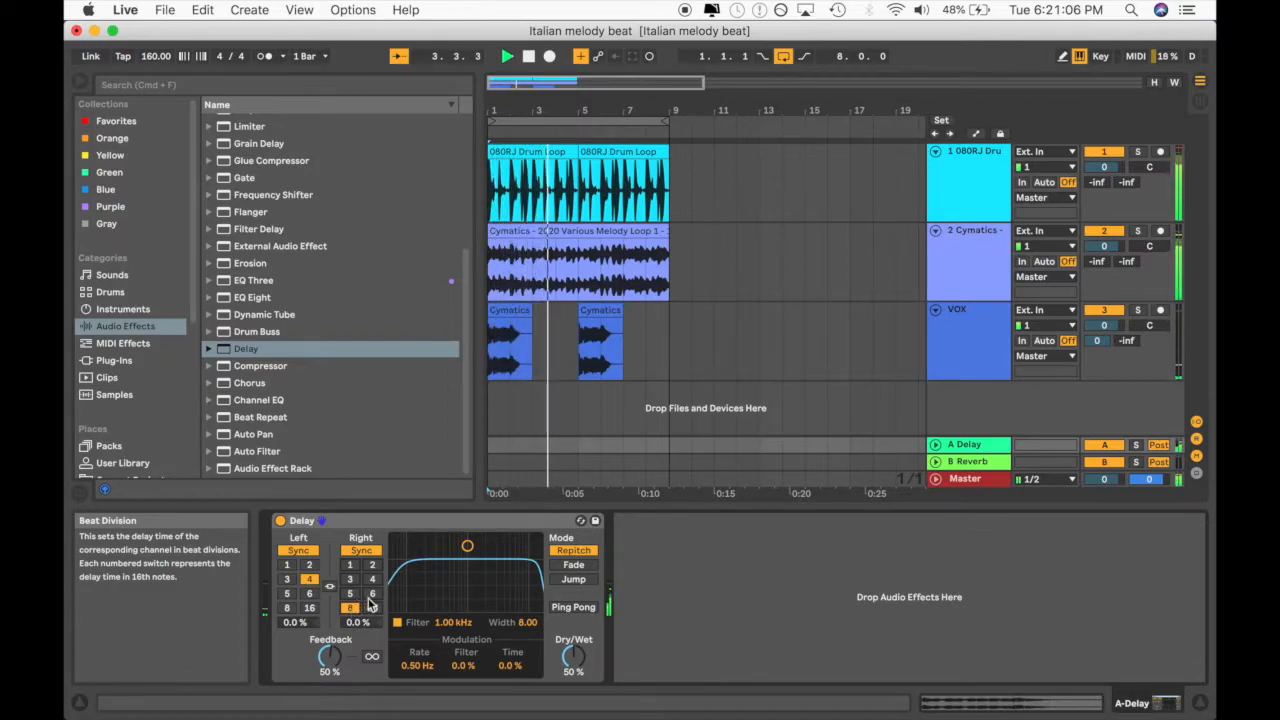
{"action": "key", "text": "space"}
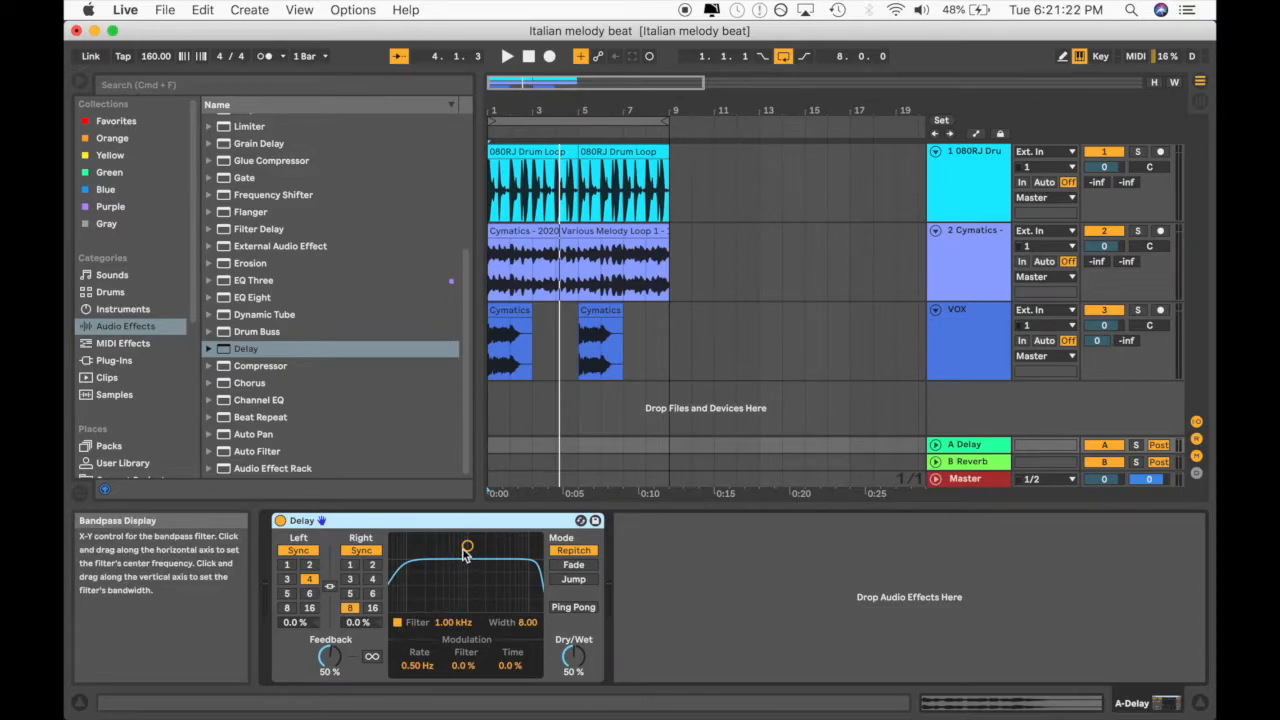
- Narrow the Delay's bandpass filter to about 966 Hz with a width of about 2.96 while auditioning it
{"action": "left_click_drag", "start_coordinate": [466, 551], "coordinate": [467, 570]}
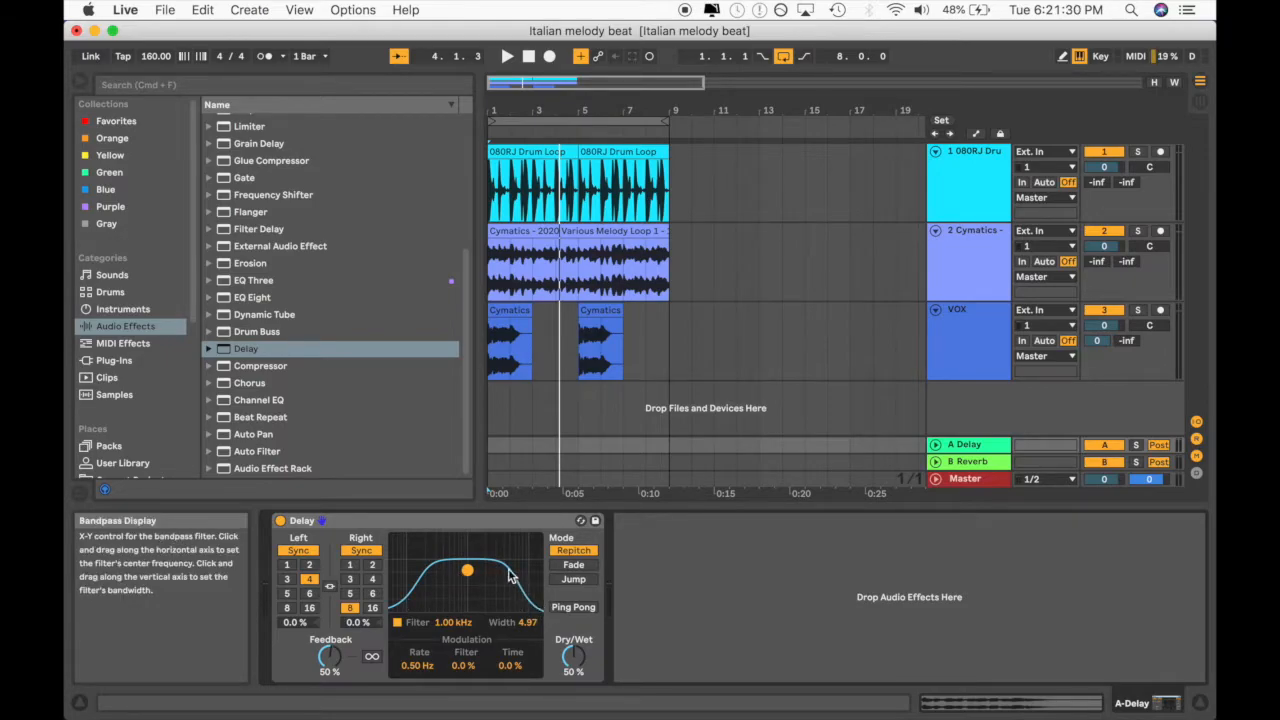
{"action": "left_click_drag", "start_coordinate": [467, 571], "coordinate": [467, 576]}
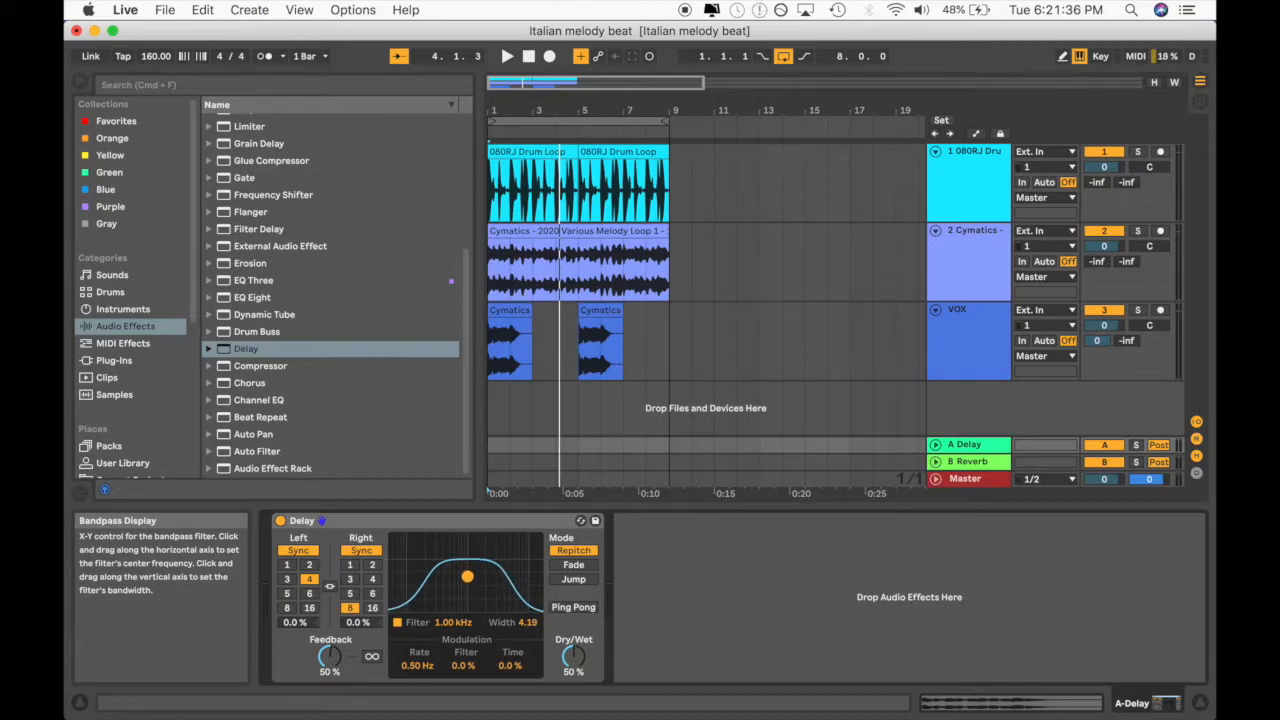
{"action": "key", "text": "space"}
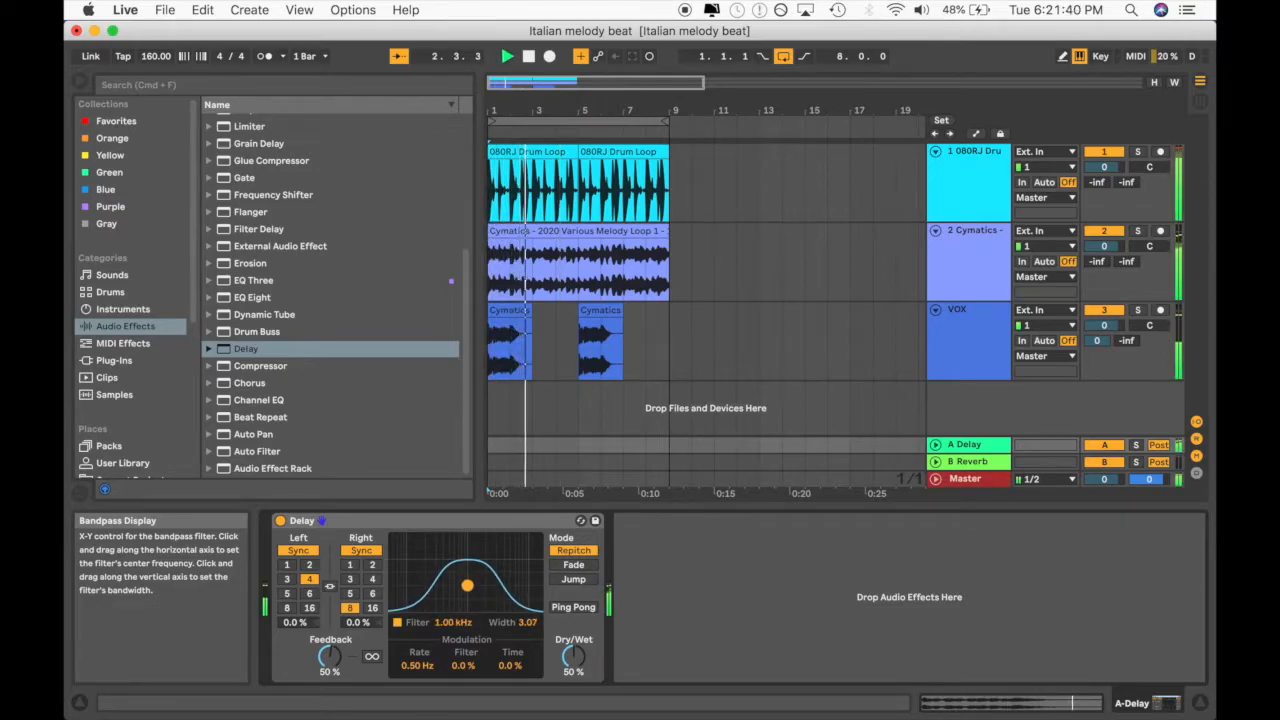
{"action": "left_click_drag", "start_coordinate": [467, 585], "coordinate": [466, 586]}
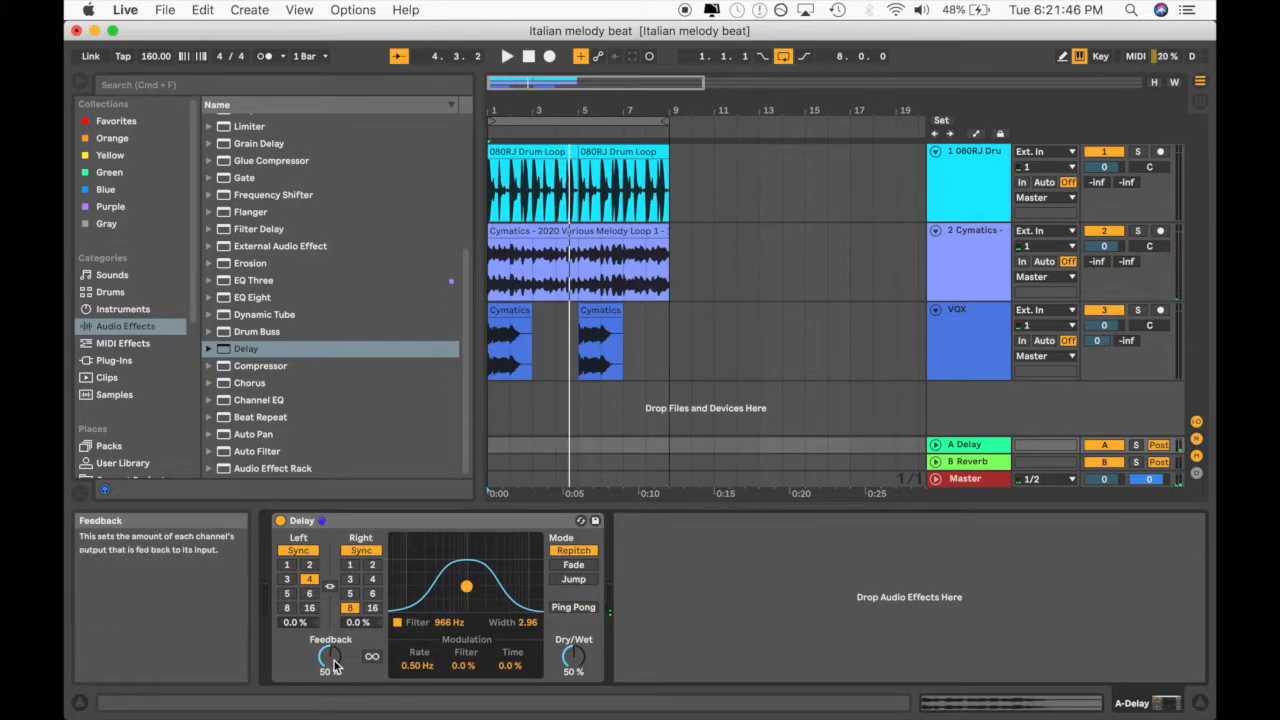
- Audition the Delay's feedback at about 82% and 17%, and reset it to its default 50%
{"action": "left_click_drag", "start_coordinate": [333, 659], "coordinate": [333, 637]}
{"action": "left_click_drag", "start_coordinate": [330, 656], "coordinate": [335, 668]}
{"action": "key", "text": "space"}
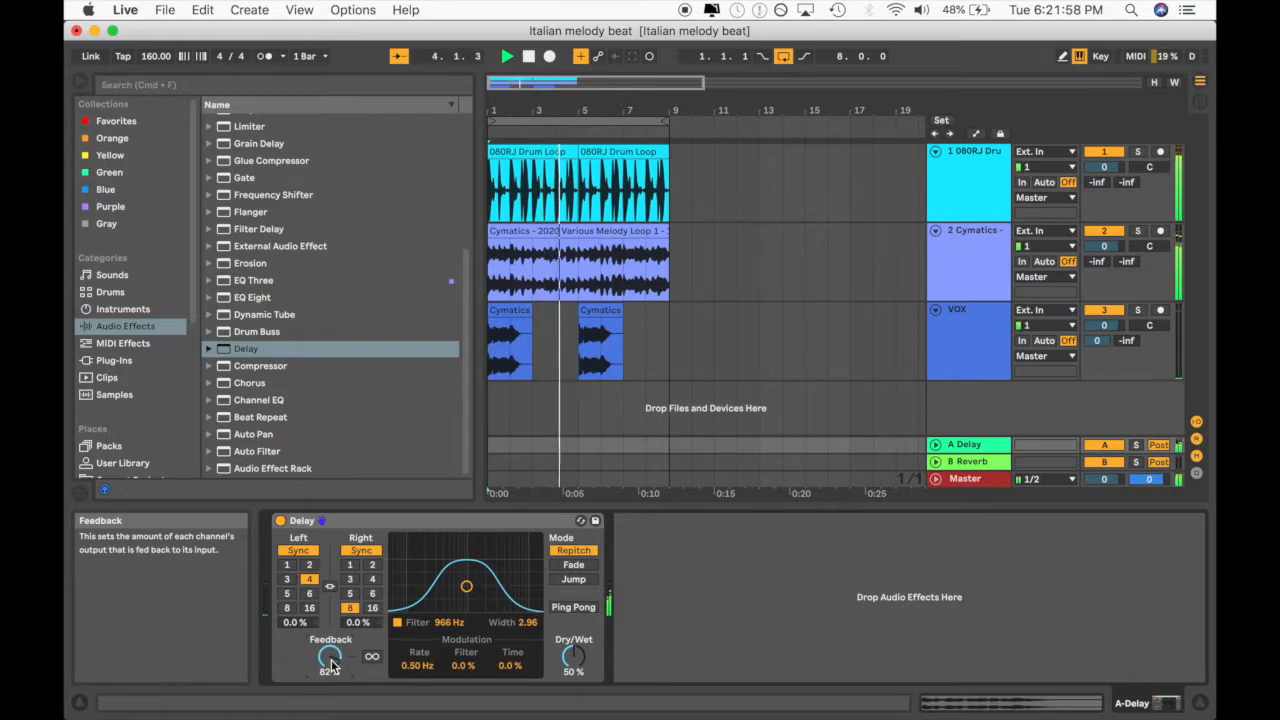
{"action": "key", "text": "space"}
{"action": "left_click_drag", "start_coordinate": [332, 665], "coordinate": [332, 716]}
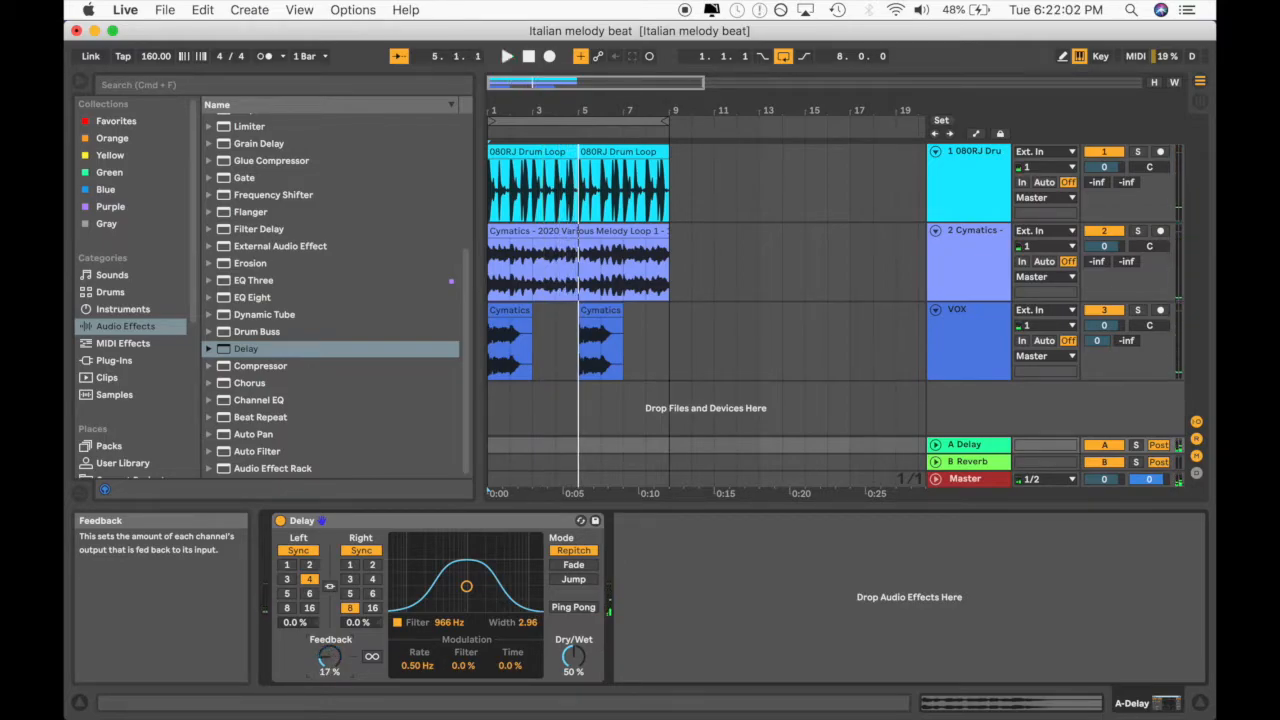
{"action": "key", "text": "space"}
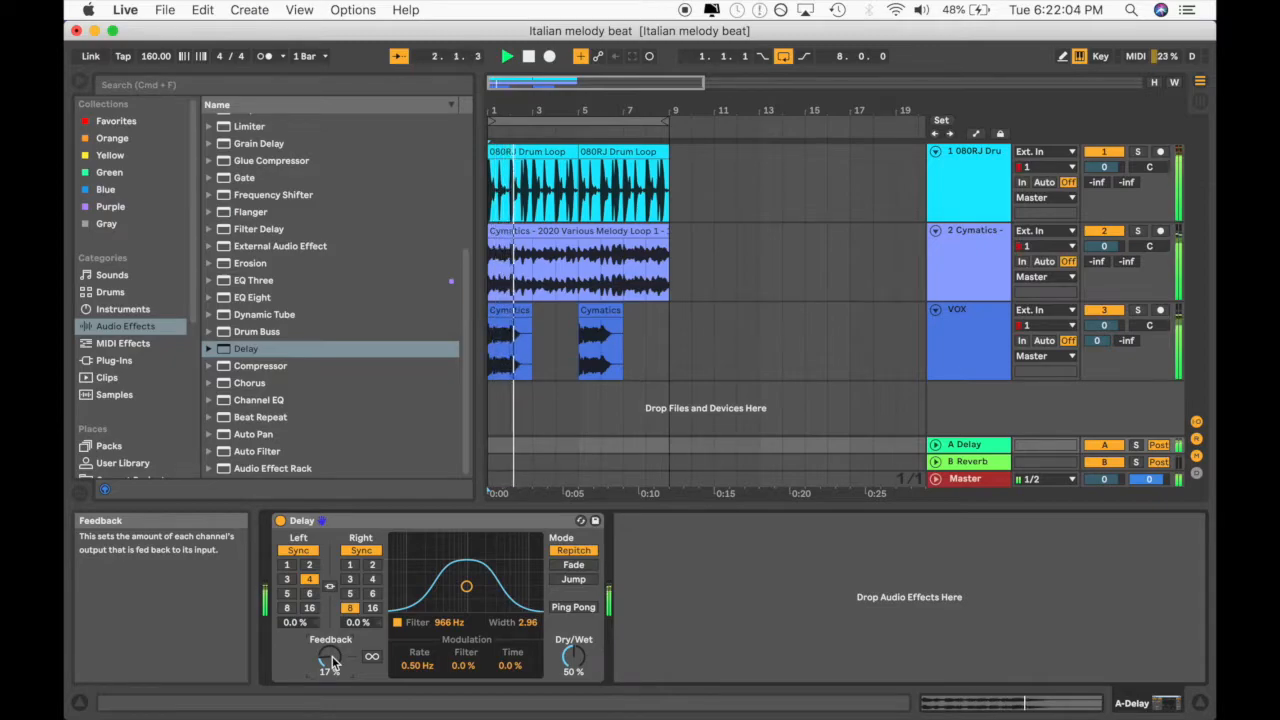
{"action": "key", "text": "space"}
{"action": "double_click", "coordinate": [328, 656]}
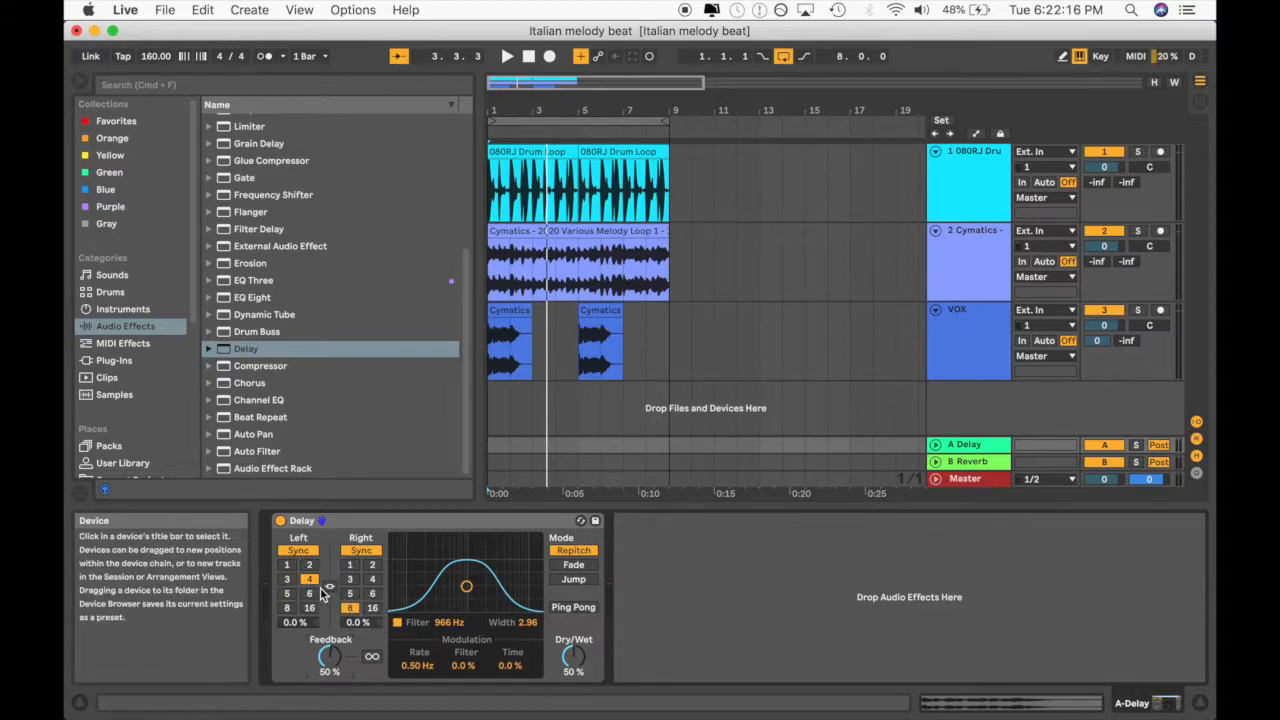
- Set the Delay's filter to about 1.12 kHz with width 4.41, and lower the VOX track's send to A Delay to -7.0 dB
{"action": "left_click_drag", "start_coordinate": [466, 587], "coordinate": [472, 580]}
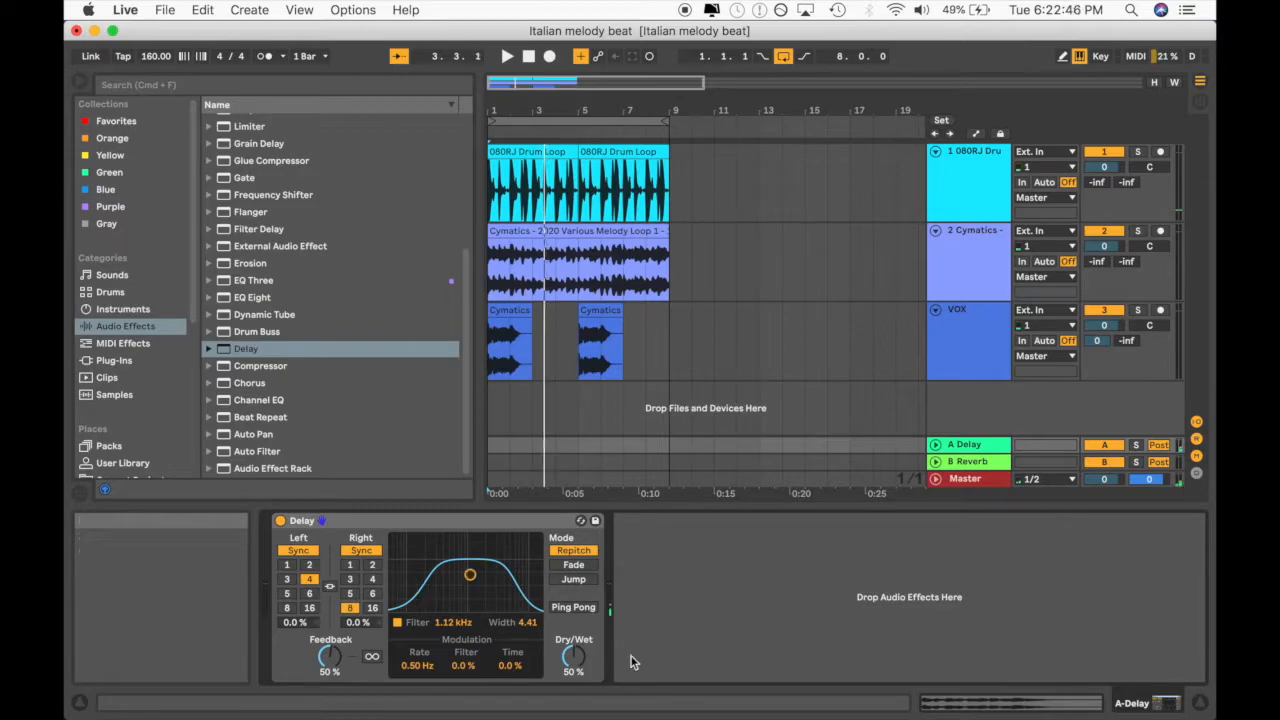
{"action": "left_click", "coordinate": [368, 530]}
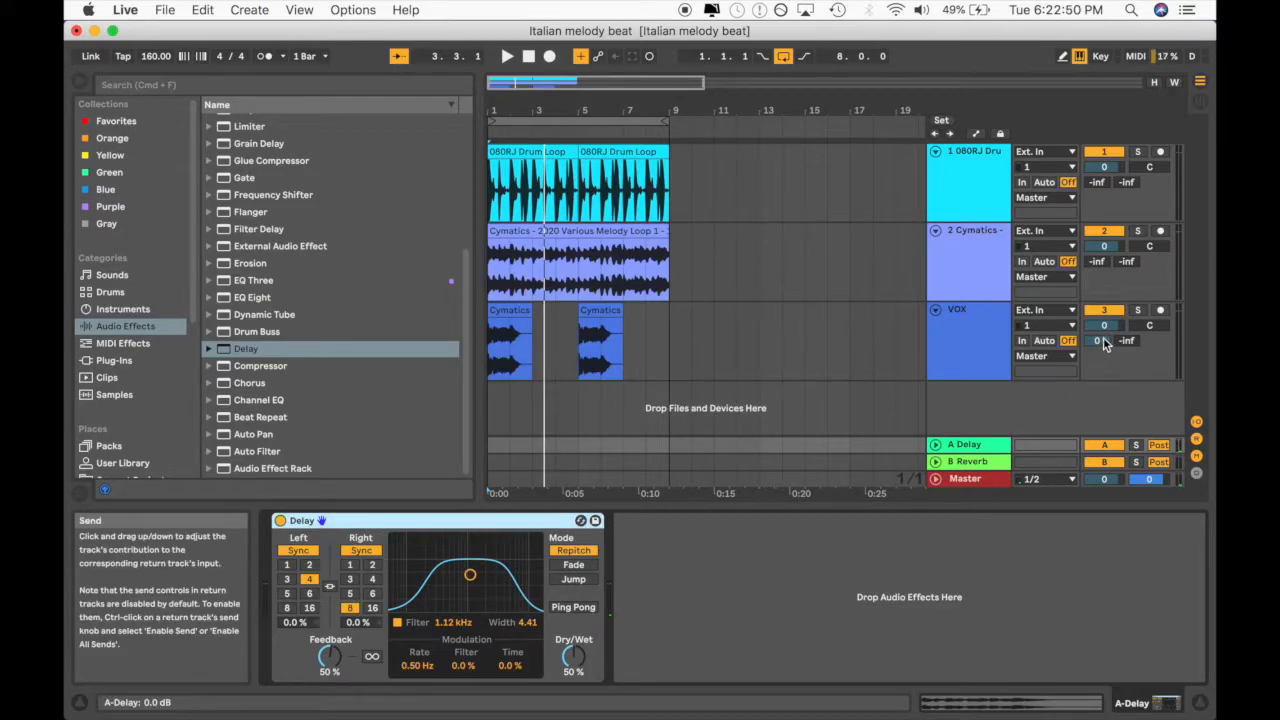
{"action": "left_click", "coordinate": [1102, 342]}
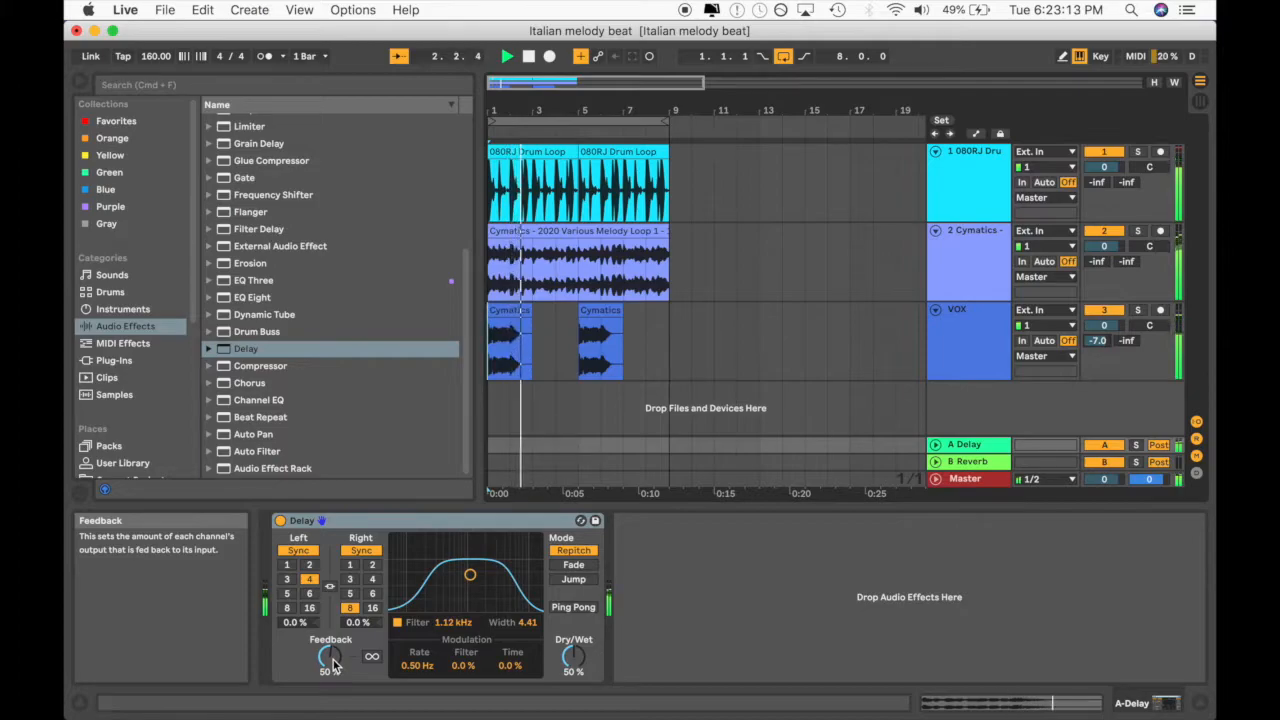
- Audition higher feedback on the Delay, settle on 67%, and stop playback with the VOX track selected
{"action": "left_click_drag", "start_coordinate": [333, 667], "coordinate": [333, 641]}
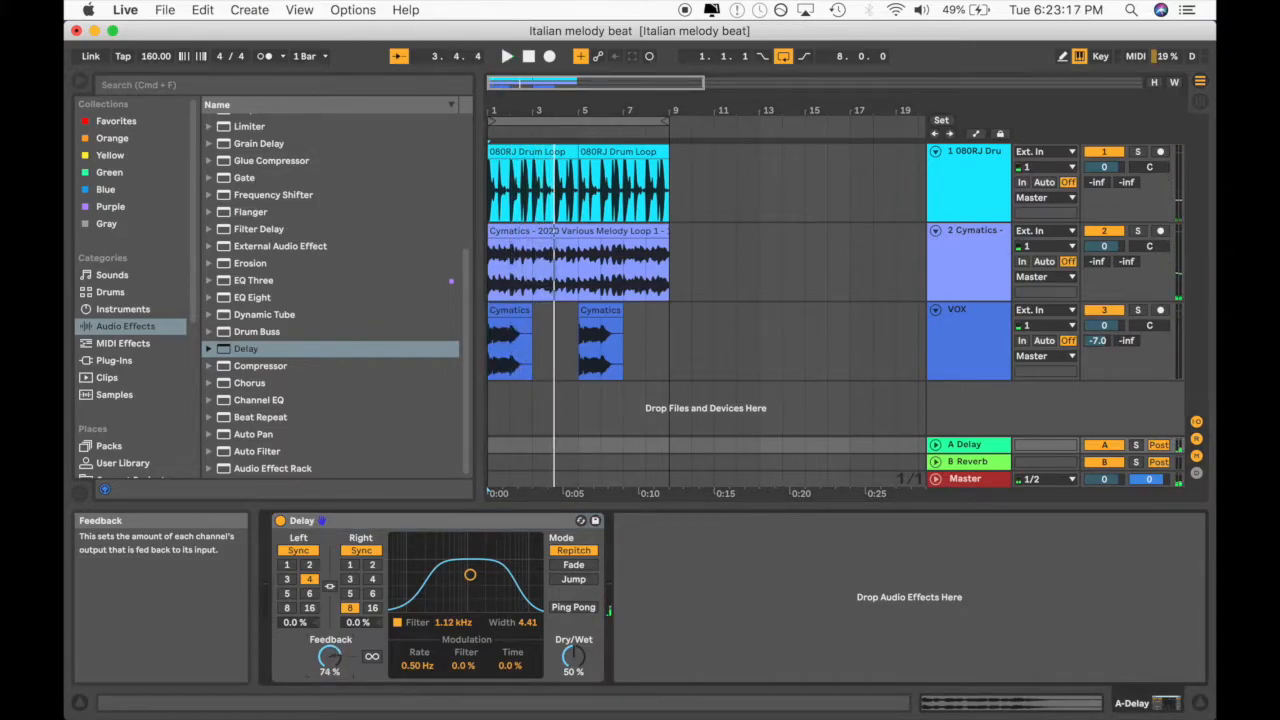
{"action": "key", "text": "space"}
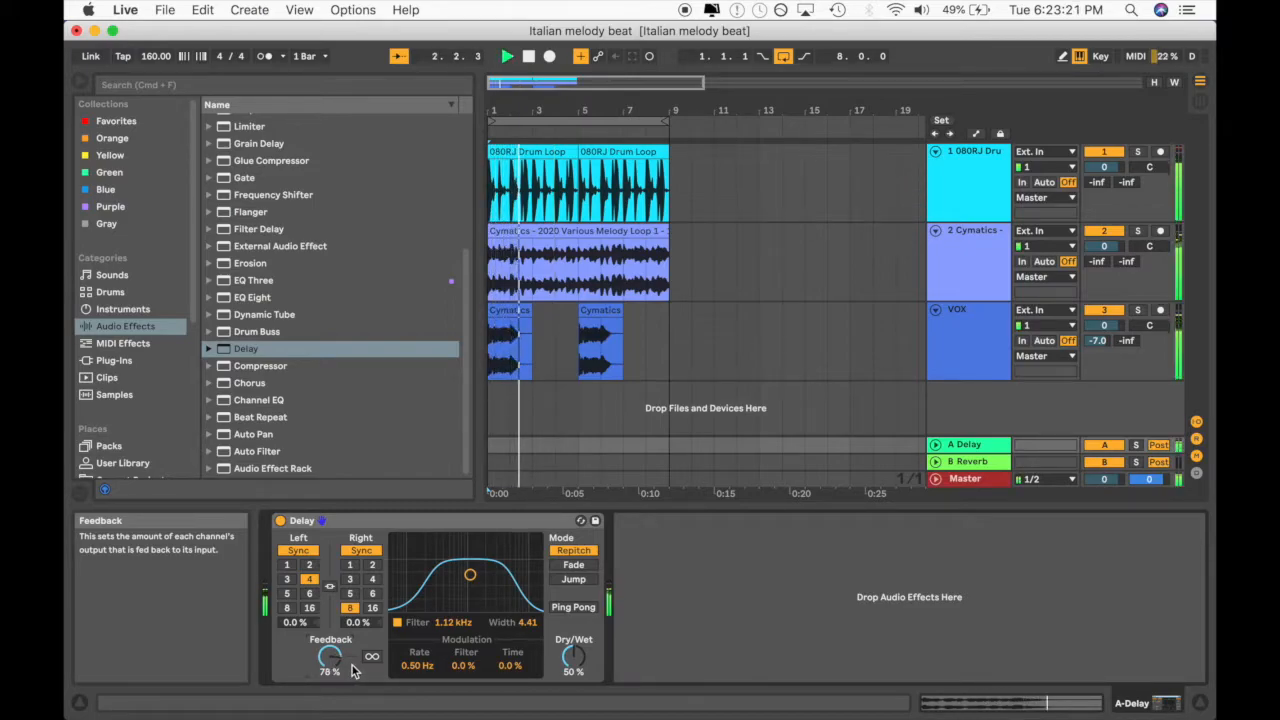
{"action": "left_click_drag", "start_coordinate": [332, 663], "coordinate": [332, 674]}
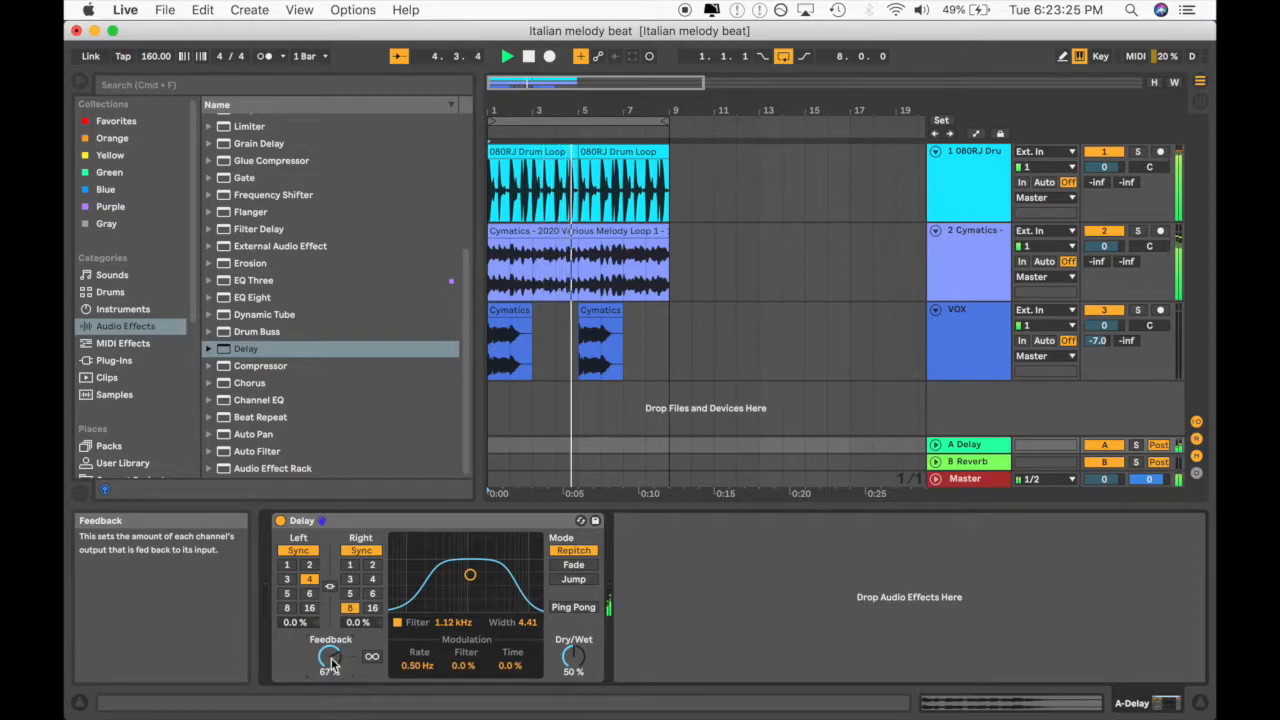
{"action": "left_click", "coordinate": [973, 333]}
{"action": "key", "text": "space"}
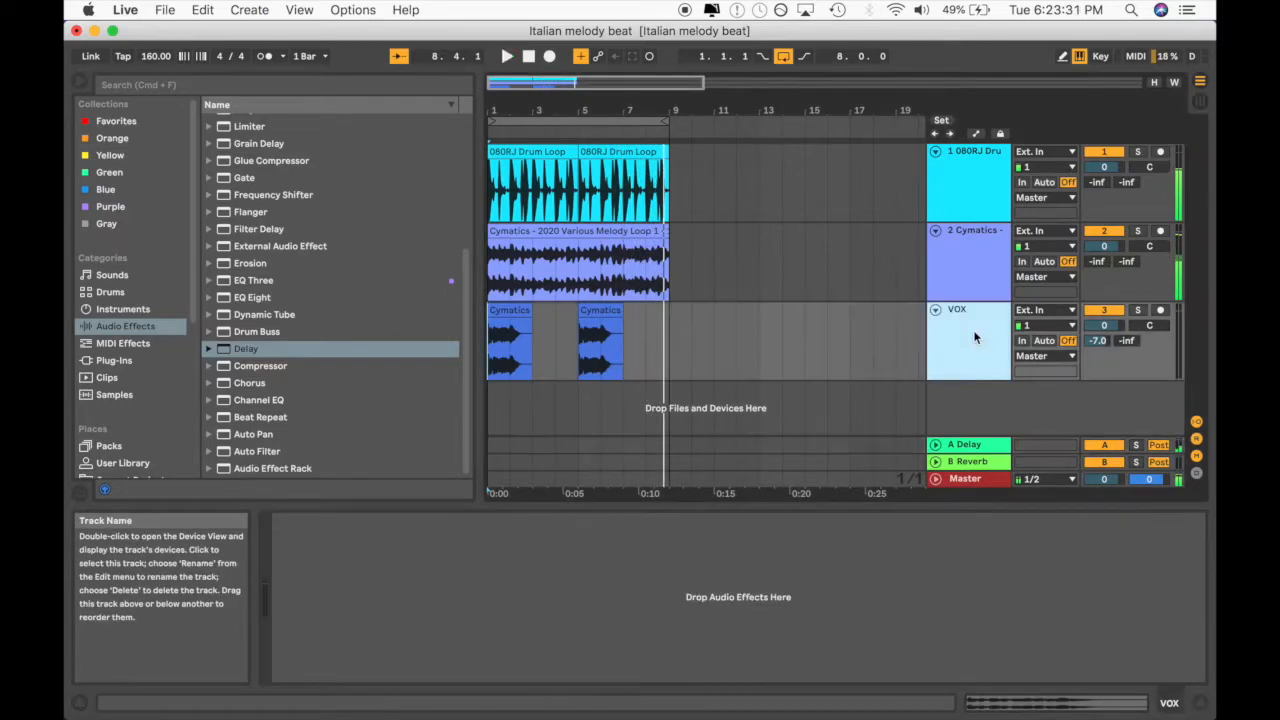
- Add the Reverb audio effect to the B Reverb return track
{"action": "left_click", "coordinate": [969, 449]}
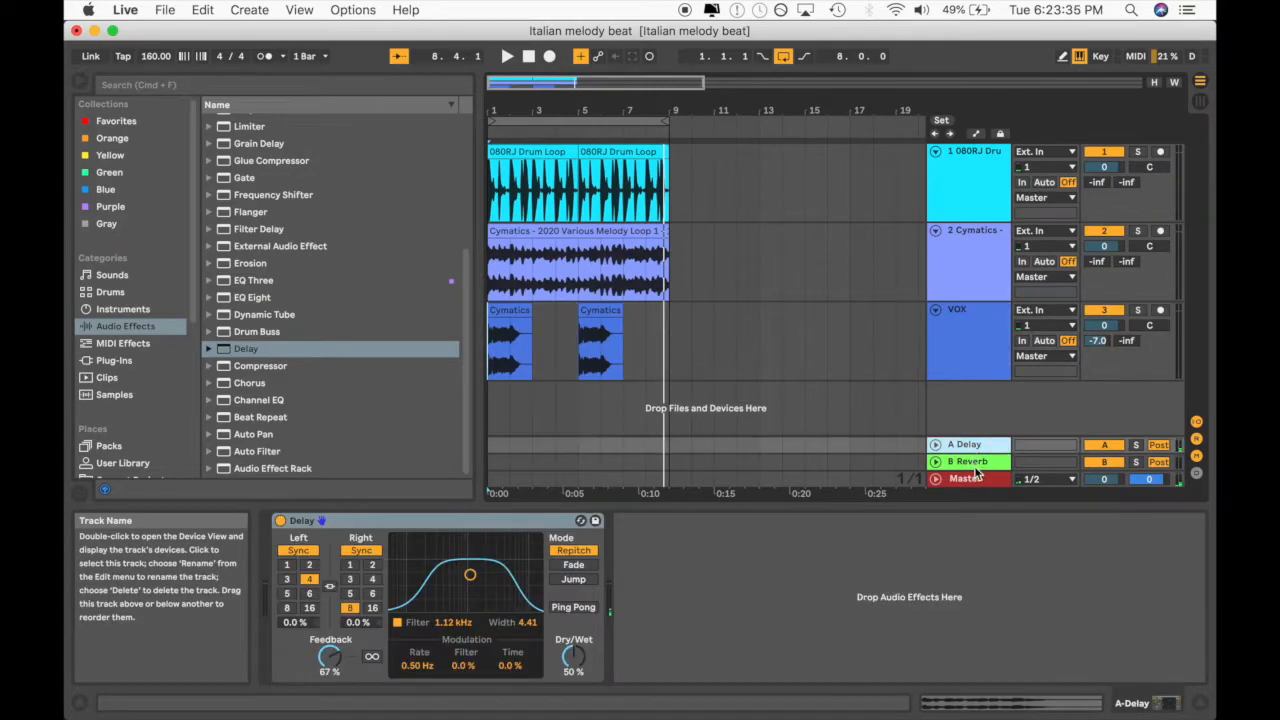
{"action": "left_click", "coordinate": [975, 465]}
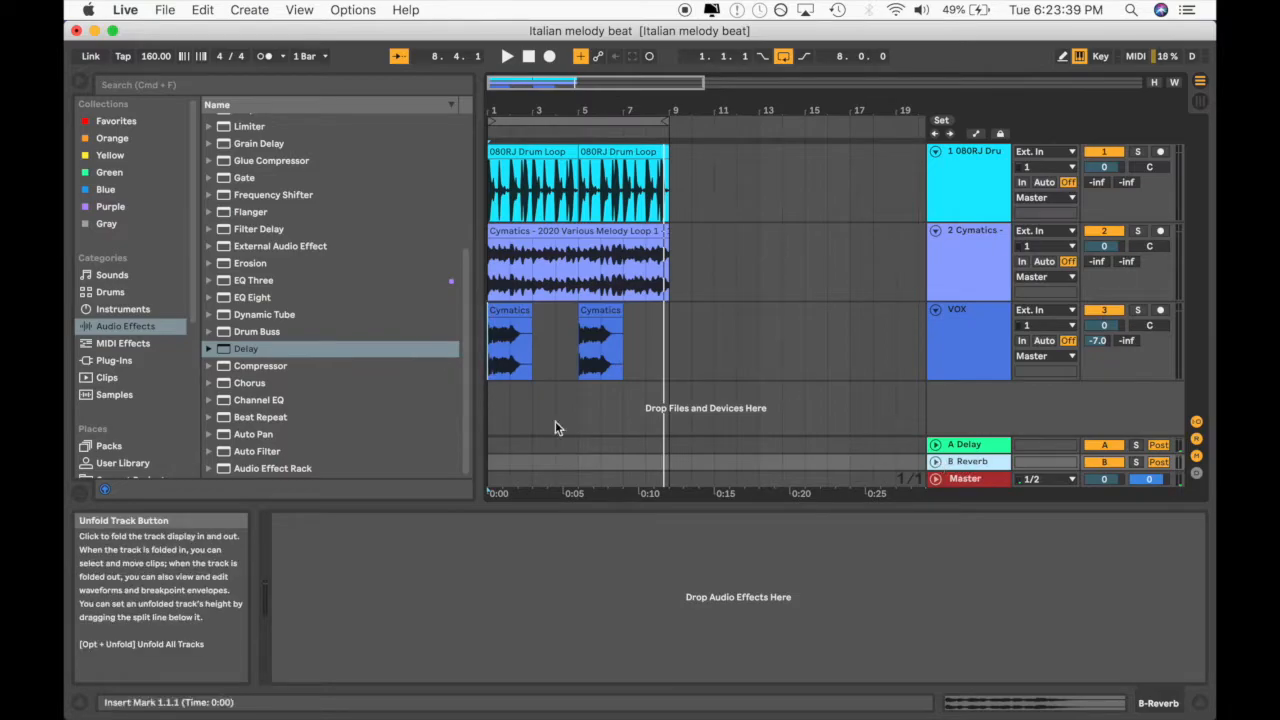
{"action": "scroll", "coordinate": [325, 334], "scroll_direction": "up", "scroll_amount": 2}
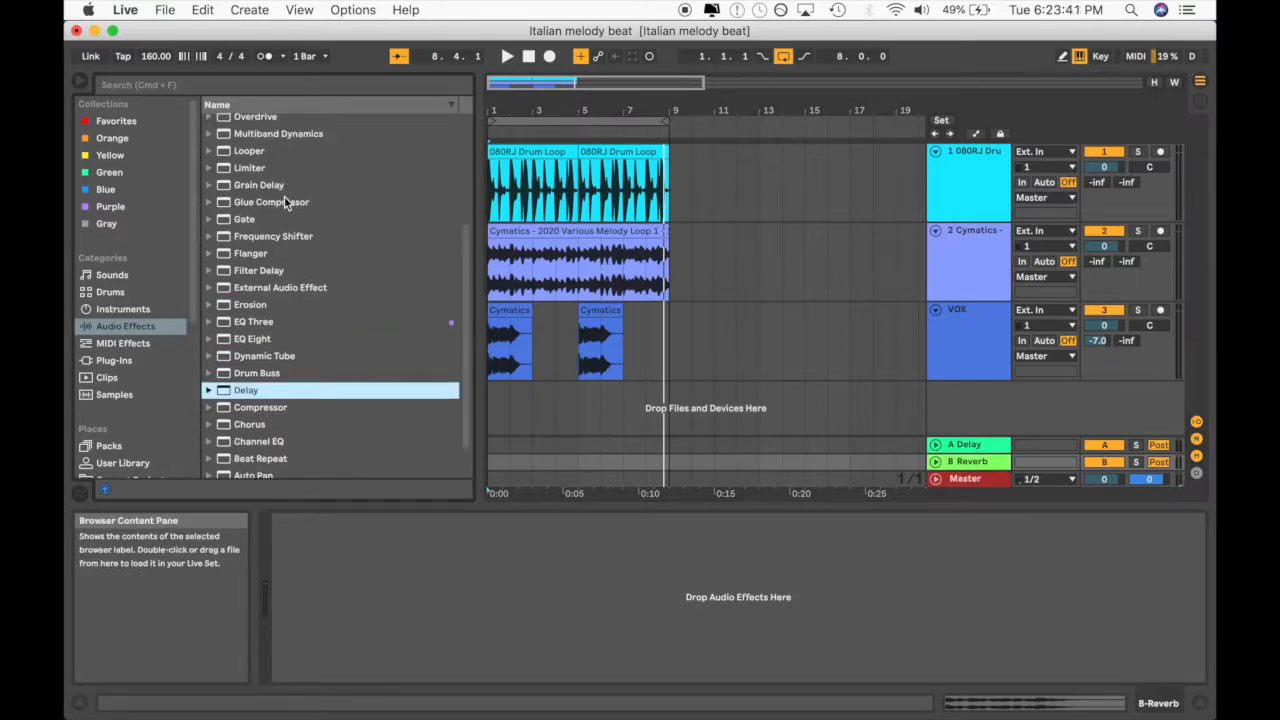
{"action": "scroll", "coordinate": [295, 205], "scroll_direction": "up", "scroll_amount": 5}
{"action": "double_click", "coordinate": [290, 223]}
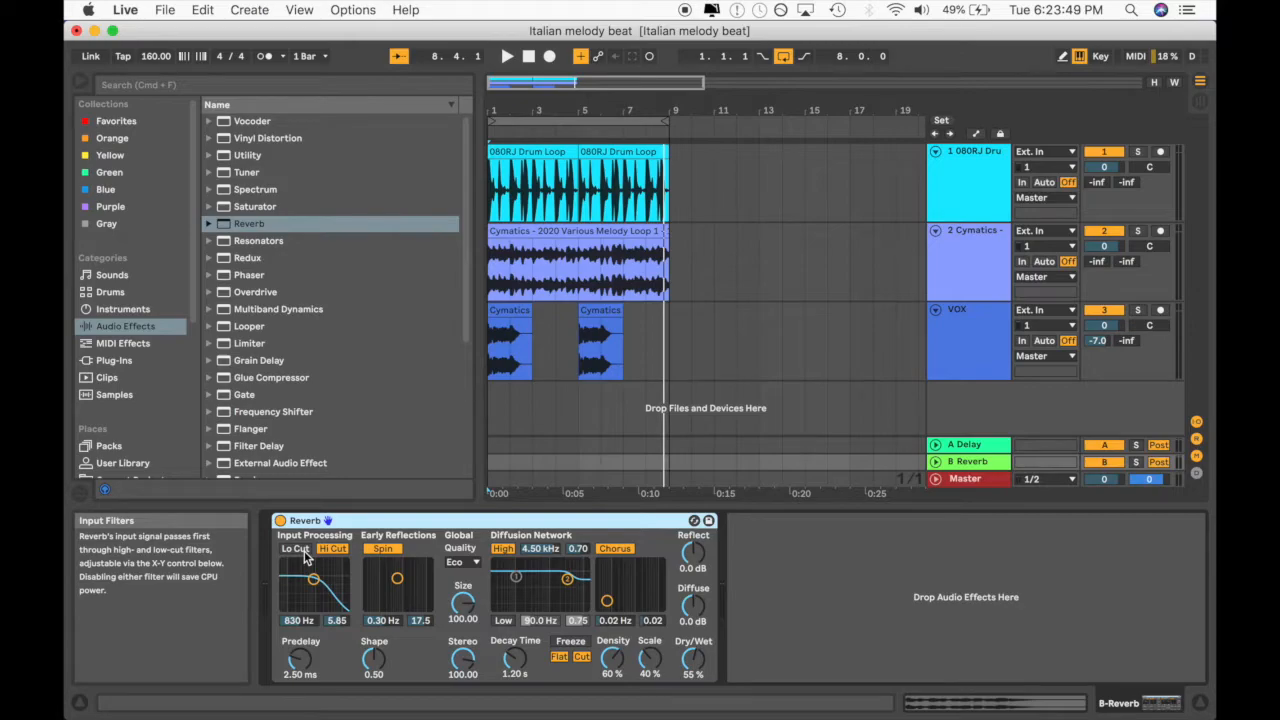
- Enable the Reverb's Lo Cut alongside Hi Cut and shape the input filter to about 949 Hz with width 5.46
{"action": "left_click", "coordinate": [296, 550]}
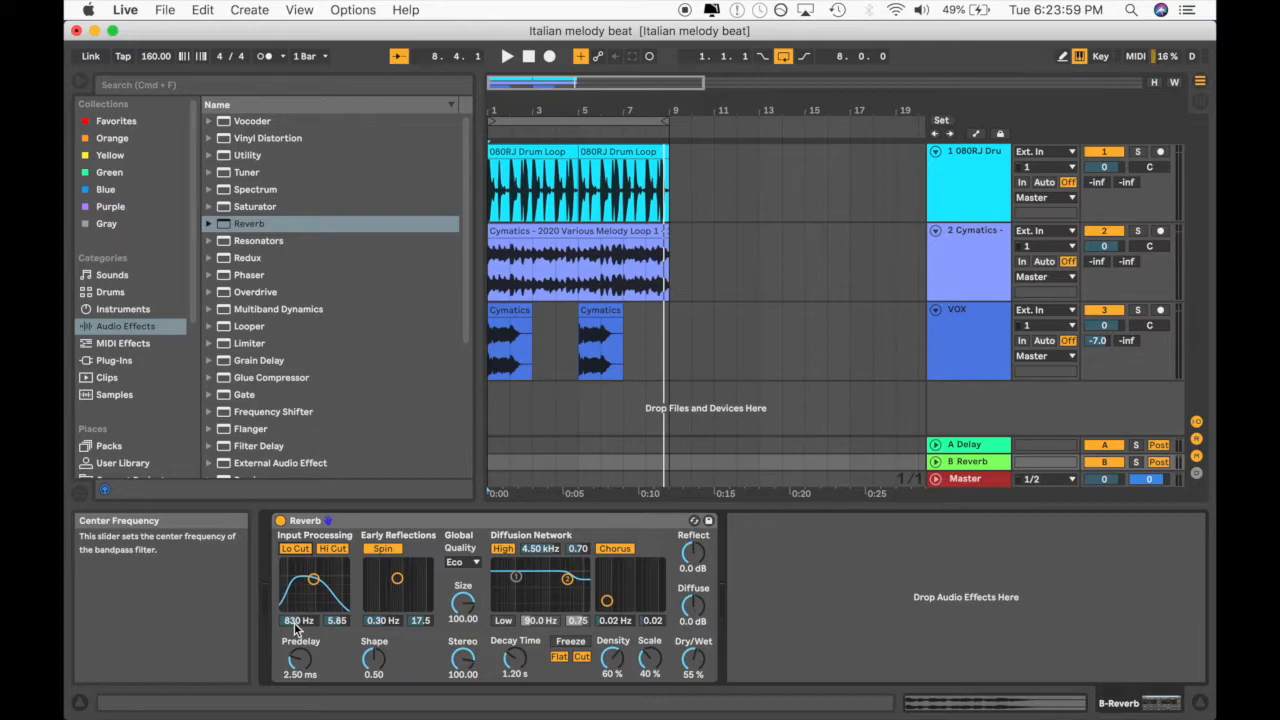
{"action": "left_click_drag", "start_coordinate": [313, 580], "coordinate": [314, 582]}
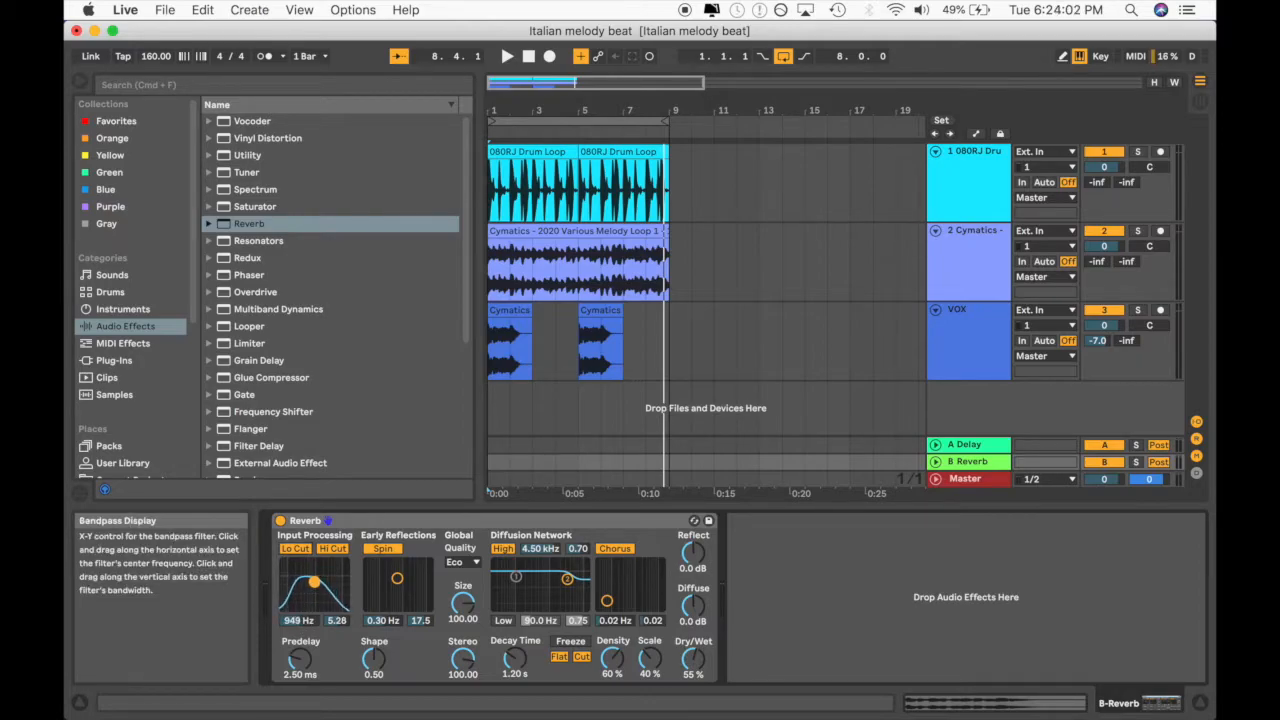
{"action": "left_click", "coordinate": [334, 550]}
{"action": "left_click", "coordinate": [334, 550]}
{"action": "left_click_drag", "start_coordinate": [314, 581], "coordinate": [316, 586]}
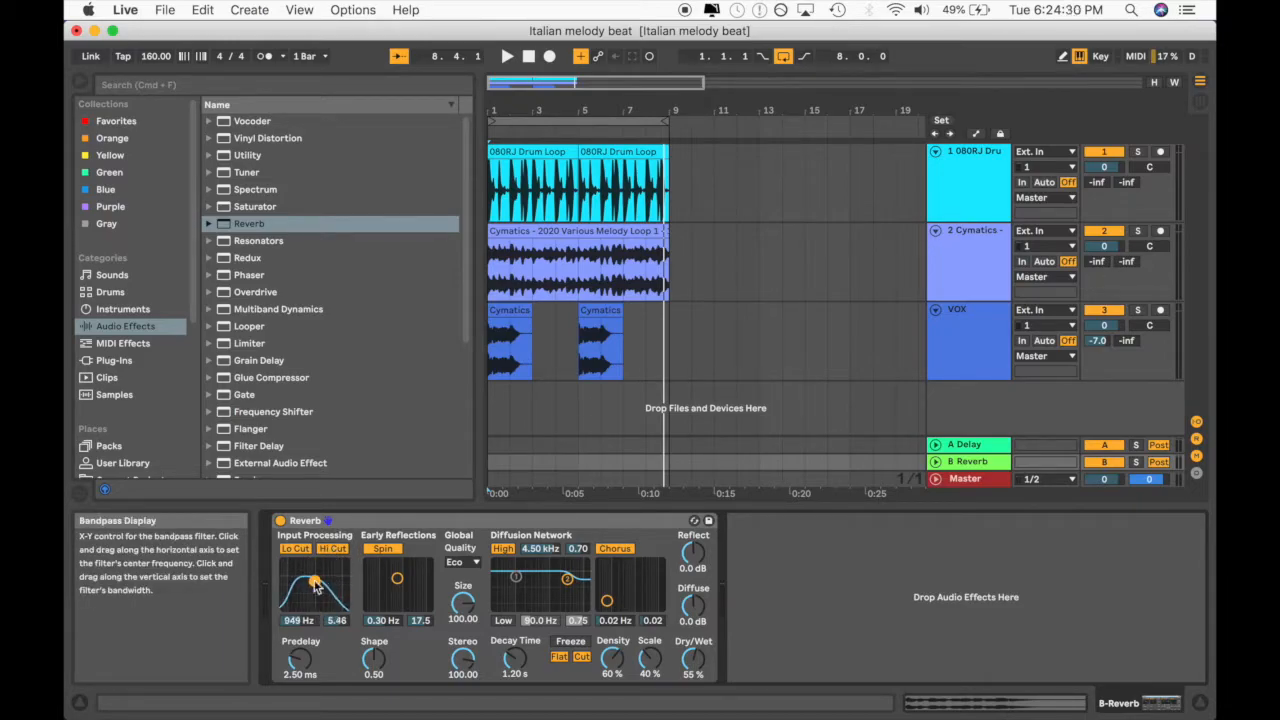
{"action": "left_click", "coordinate": [365, 522]}
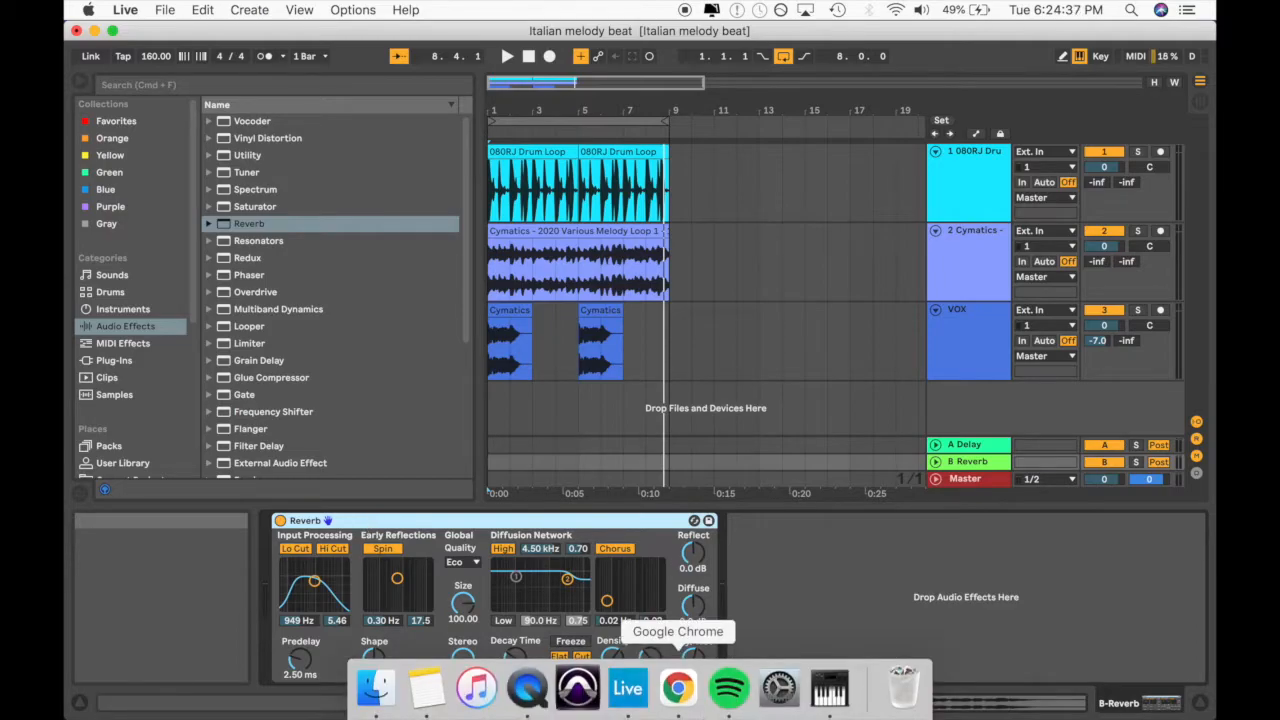
- Switch to the Delay & Reverb Time Calculator in Google Chrome and set its BPM to 80
{"action": "left_click", "coordinate": [681, 697]}
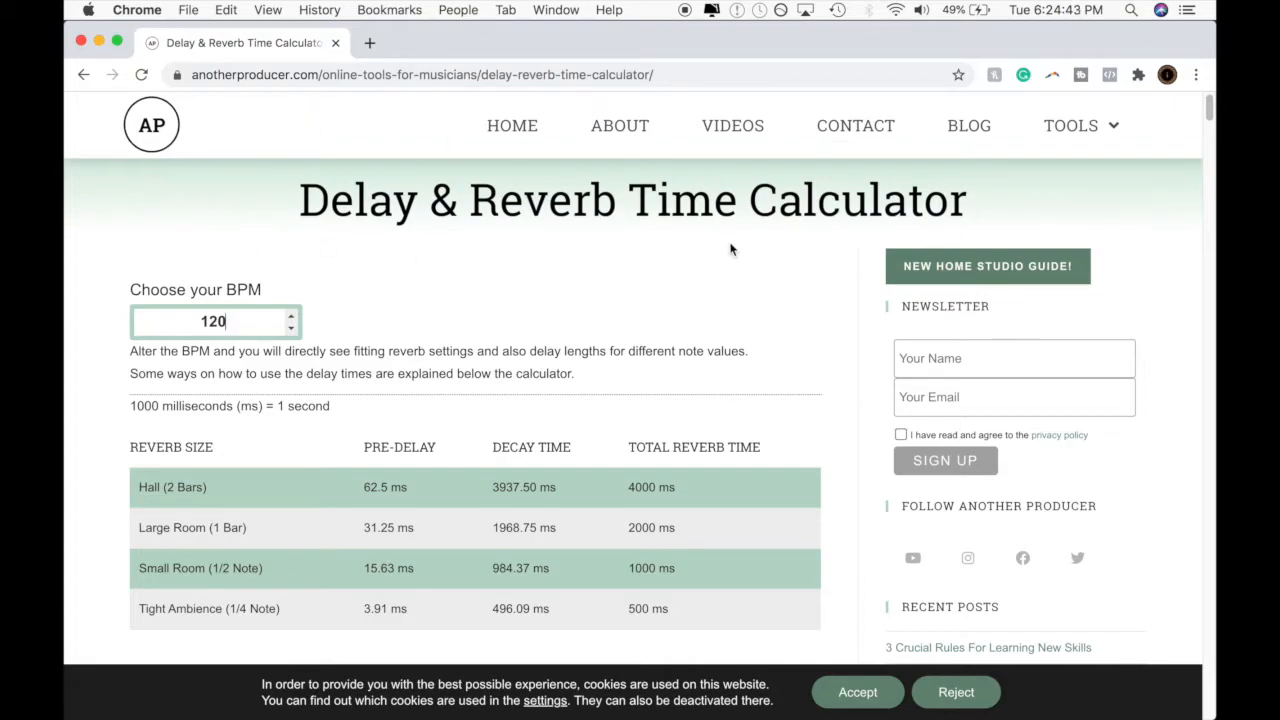
{"action": "left_click_drag", "start_coordinate": [250, 321], "coordinate": [190, 320]}
{"action": "type", "text": "120"}
{"action": "left_click_drag", "start_coordinate": [255, 322], "coordinate": [186, 313]}
{"action": "type", "text": "80"}
{"action": "scroll", "coordinate": [483, 388], "scroll_direction": "down", "scroll_amount": 1}
{"action": "scroll", "coordinate": [482, 388], "scroll_direction": "down", "scroll_amount": 3}
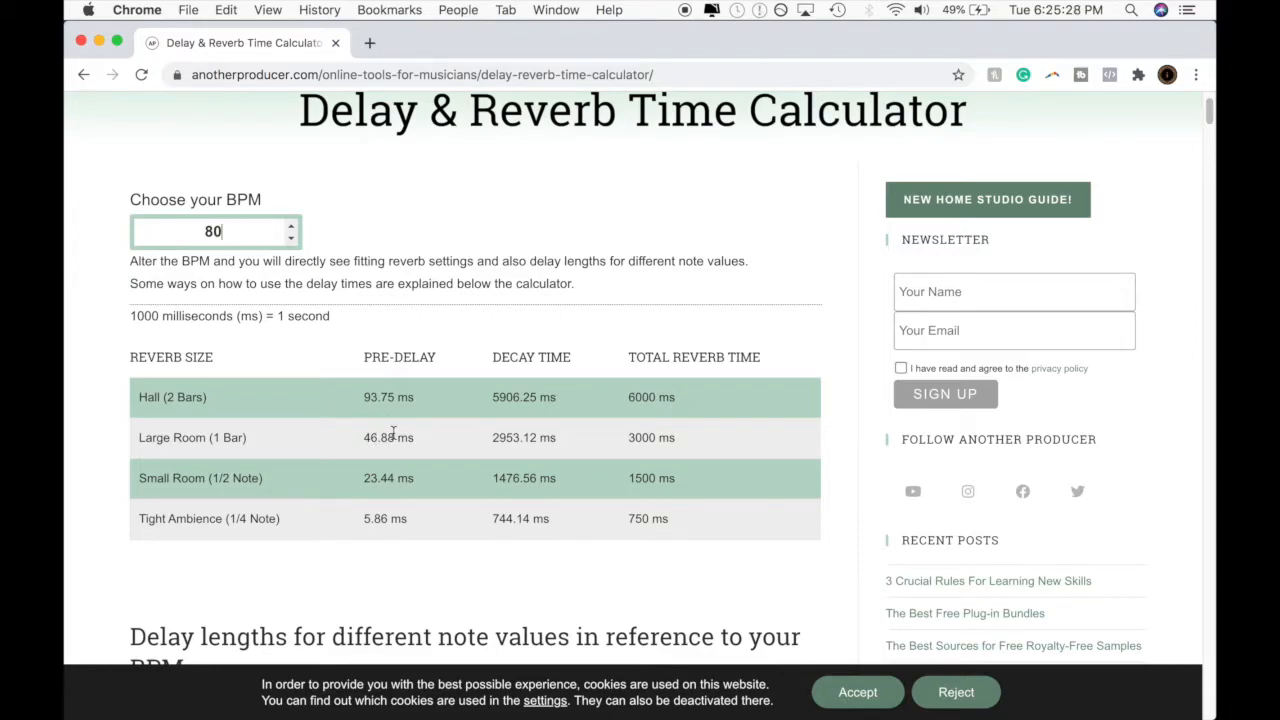
- Return to Ableton Live and set the Reverb's predelay to 46.9 ms
{"action": "mouse_move", "coordinate": [628, 690]}
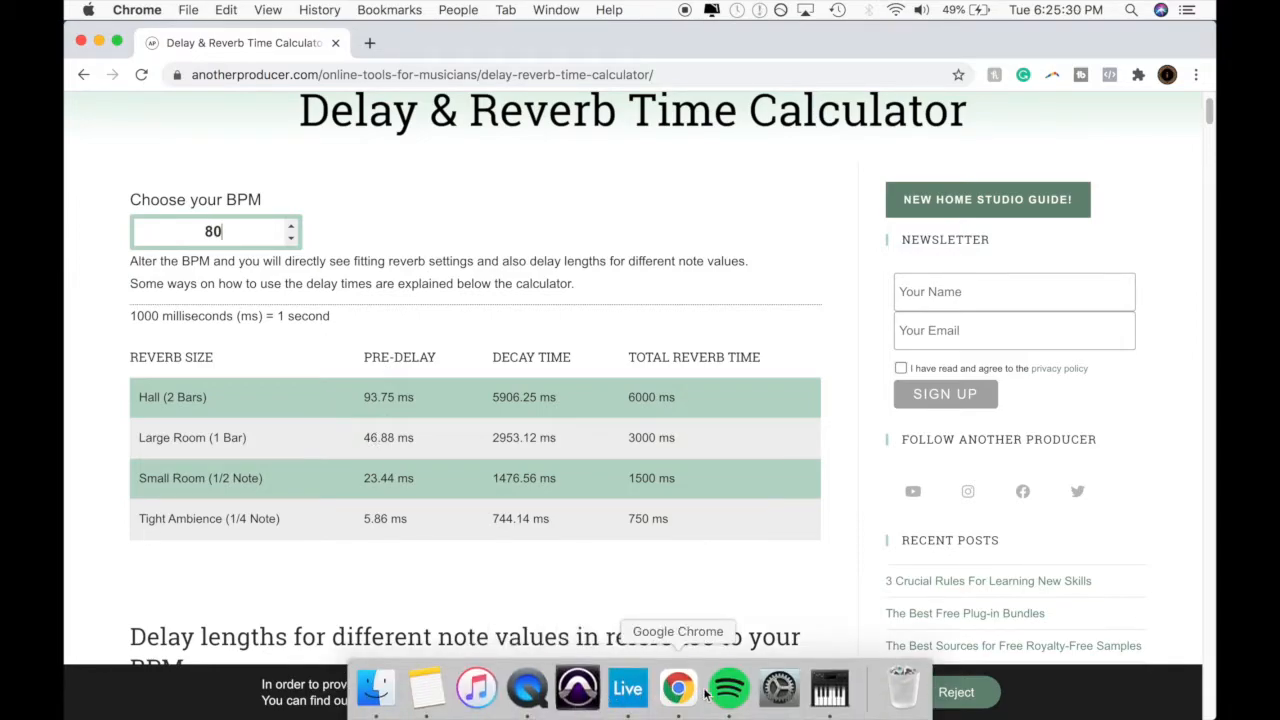
{"action": "left_click", "coordinate": [613, 690]}
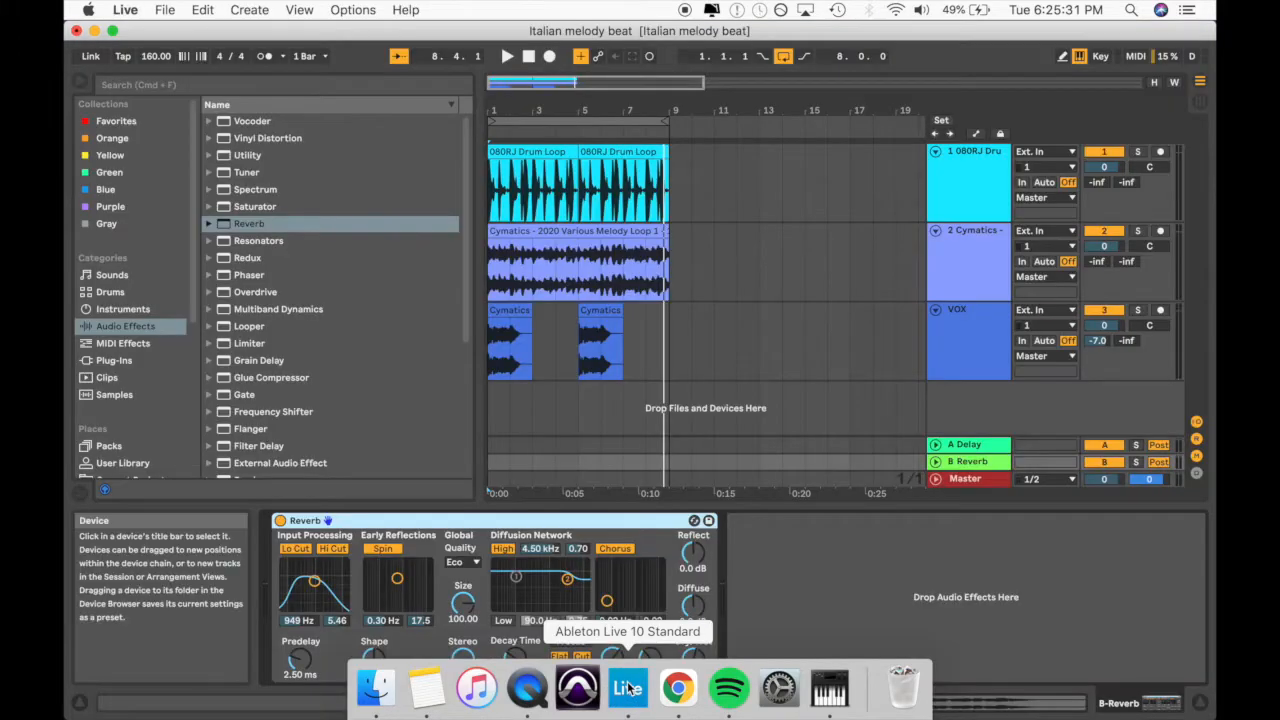
{"action": "left_click", "coordinate": [304, 665]}
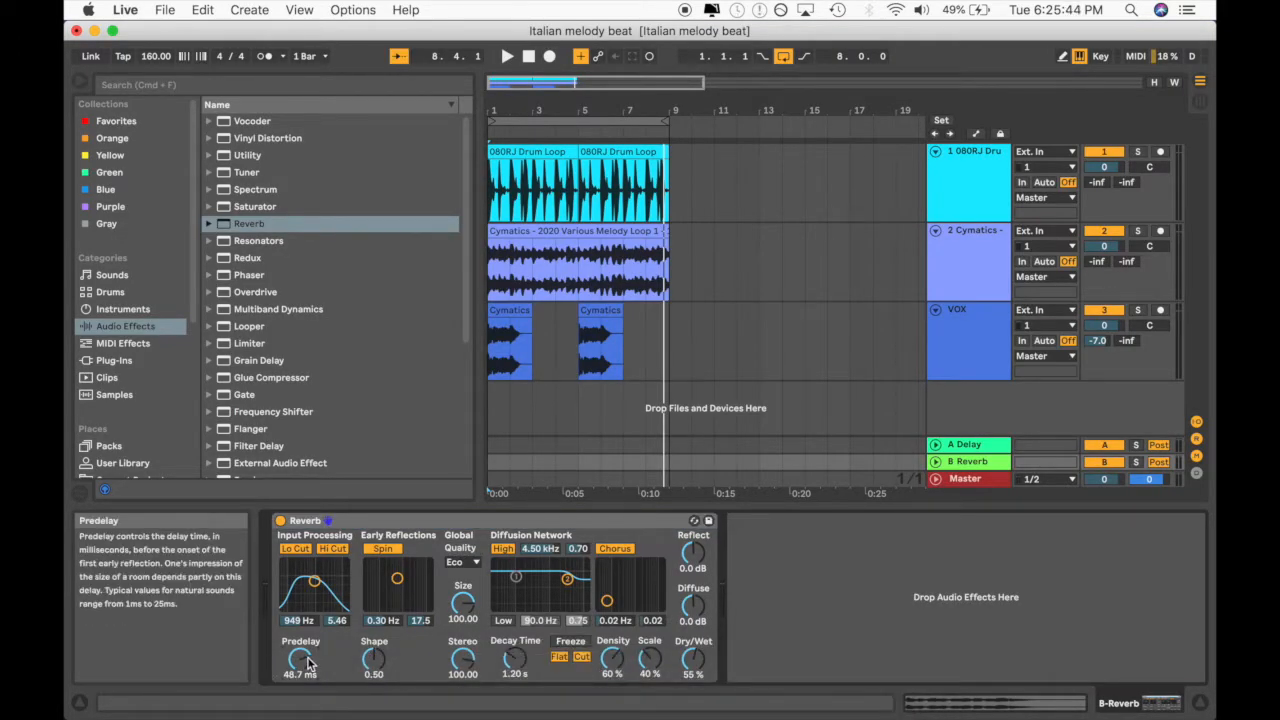
{"action": "left_click_drag", "start_coordinate": [308, 663], "coordinate": [308, 665]}
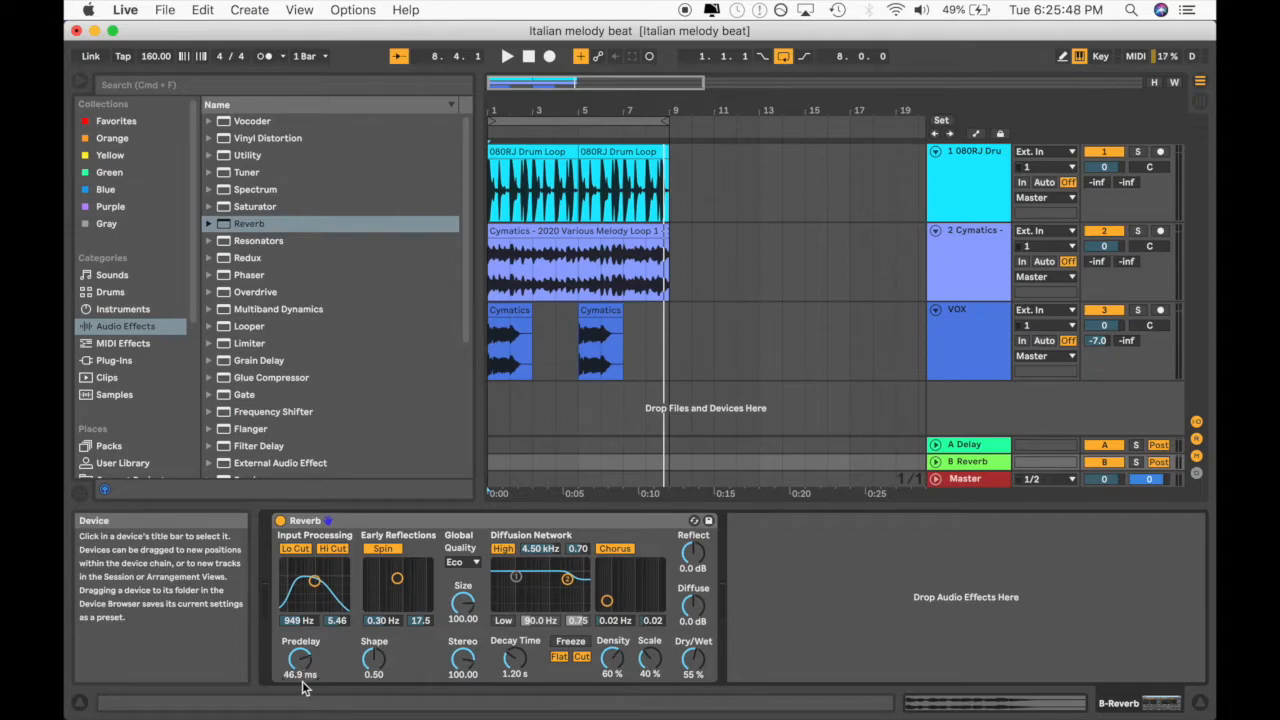
- Switch back to the calculator in Google Chrome and highlight the Large Room (1 Bar) decay time
{"action": "mouse_move", "coordinate": [676, 700]}
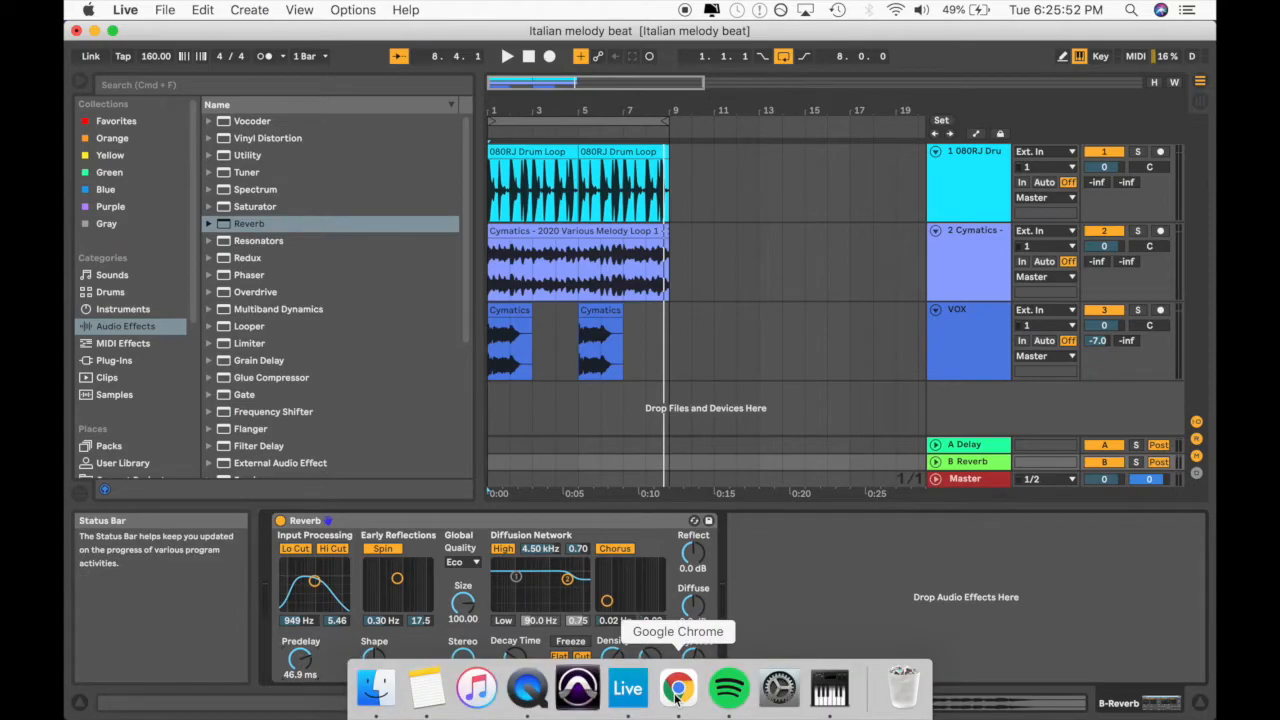
{"action": "left_click", "coordinate": [676, 688]}
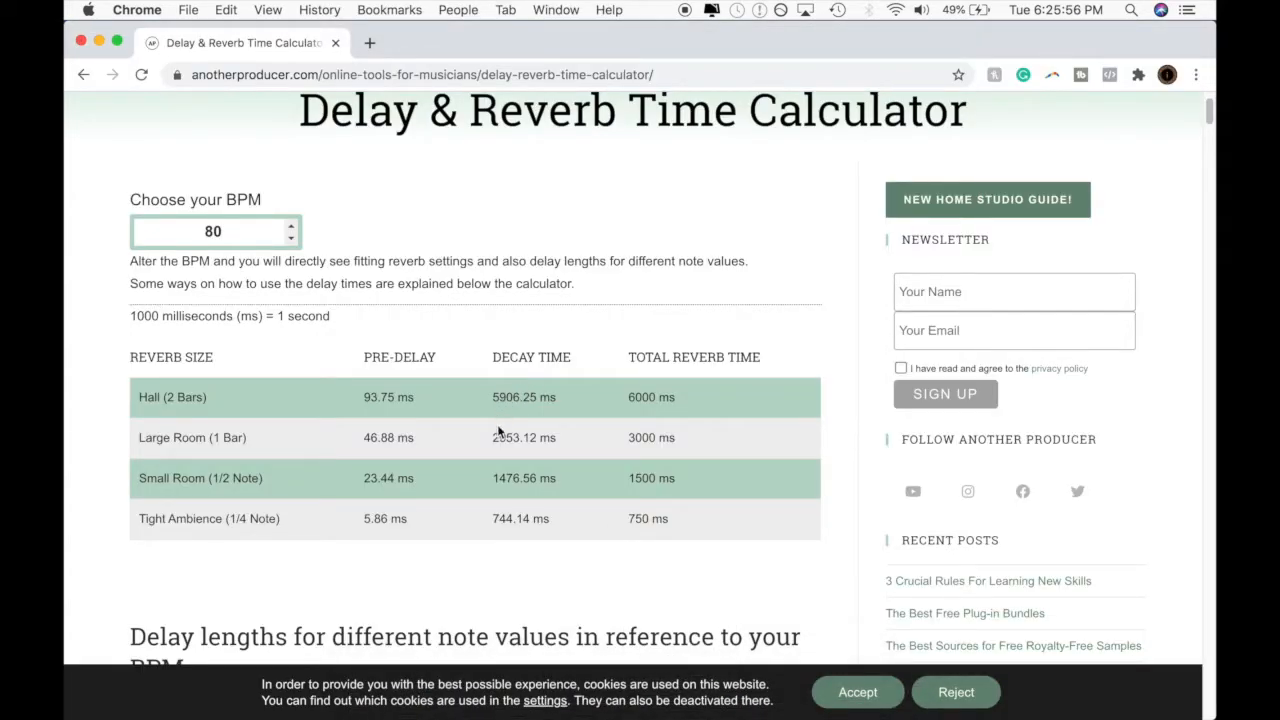
{"action": "mouse_move", "coordinate": [497, 440]}
{"action": "left_mouse_down"}
{"action": "mouse_move", "coordinate": [574, 443]}
{"action": "mouse_move", "coordinate": [486, 437]}
{"action": "mouse_move", "coordinate": [498, 440]}
{"action": "left_mouse_up"}
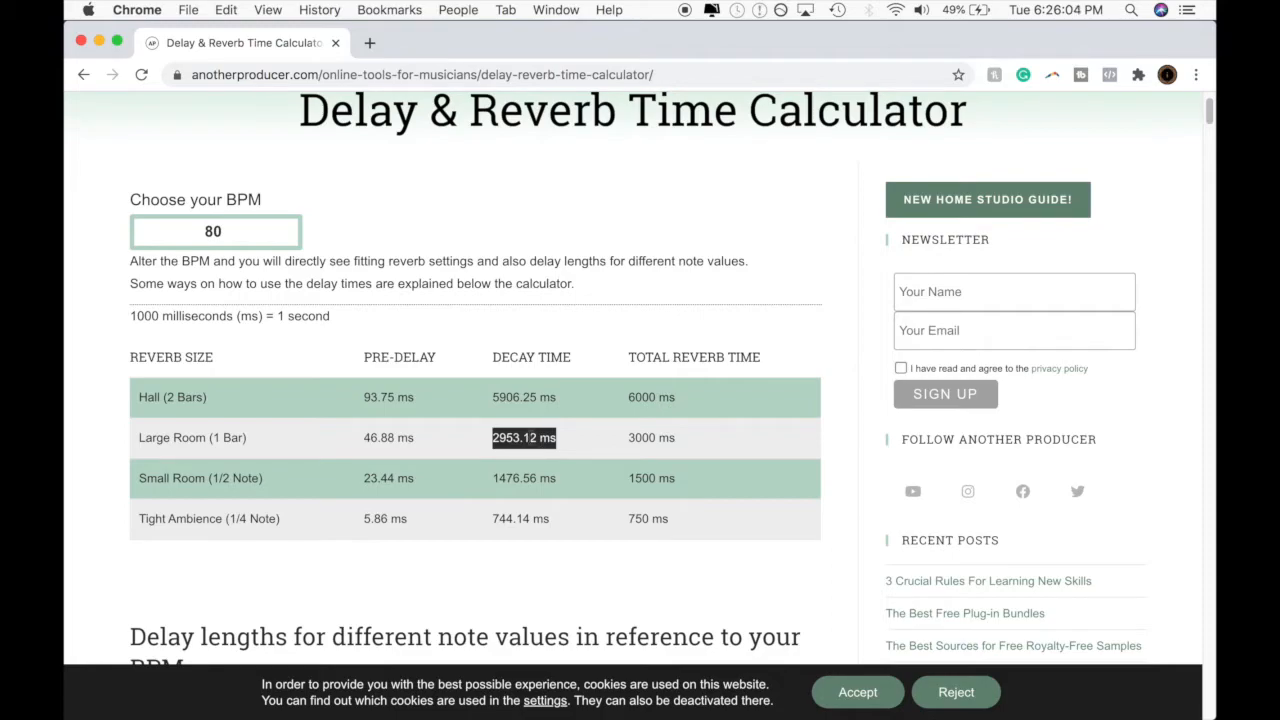
- Return to Ableton Live and set the Reverb's decay time to 2.953 s
{"action": "left_click", "coordinate": [623, 686]}
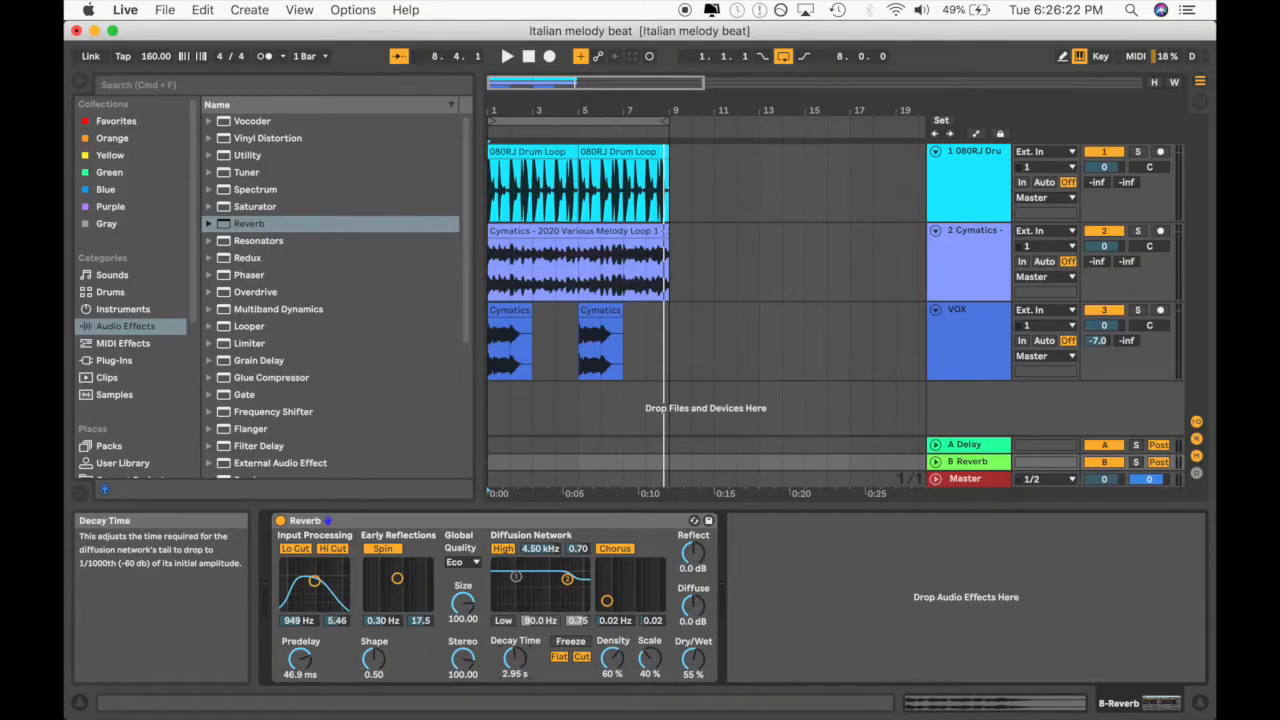
{"action": "type", "text": "2"}
{"action": "type", "text": ".953"}
- Set the VOX track's Reverb send to 0 dB and play the loop to audition the effect
{"action": "left_click_drag", "start_coordinate": [1127, 340], "coordinate": [1127, 255]}
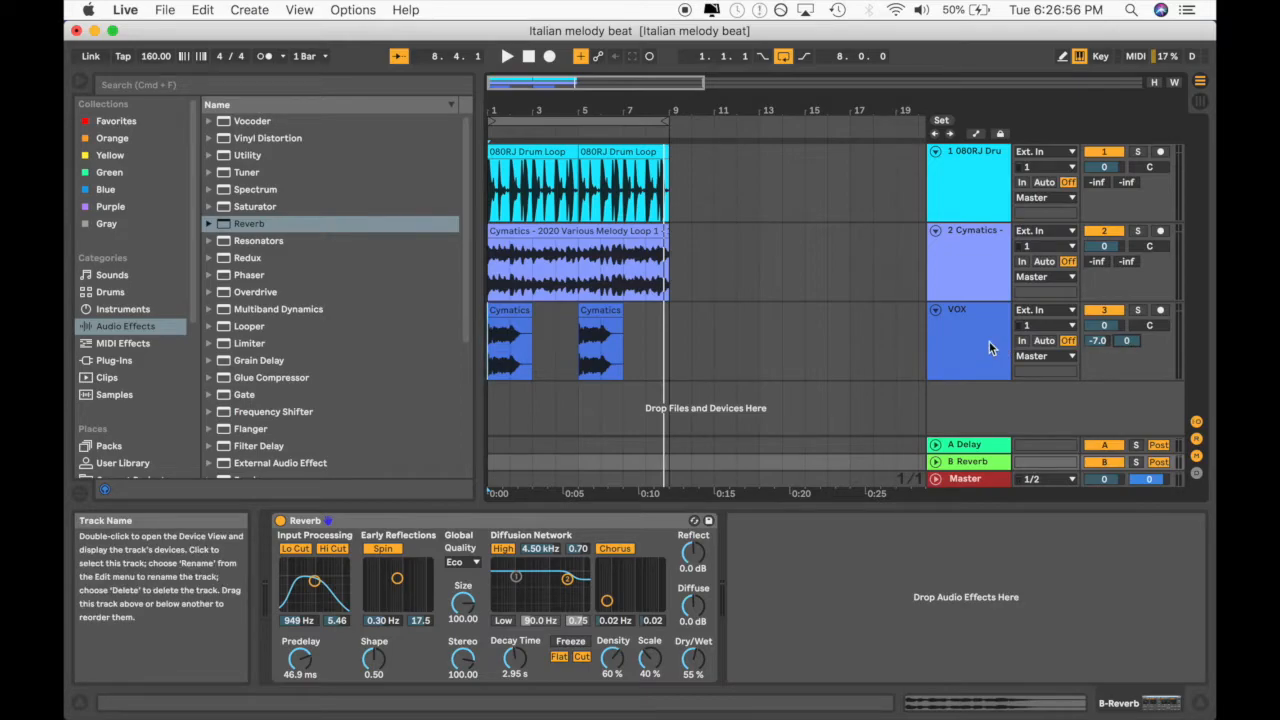
{"action": "key", "text": "space"}
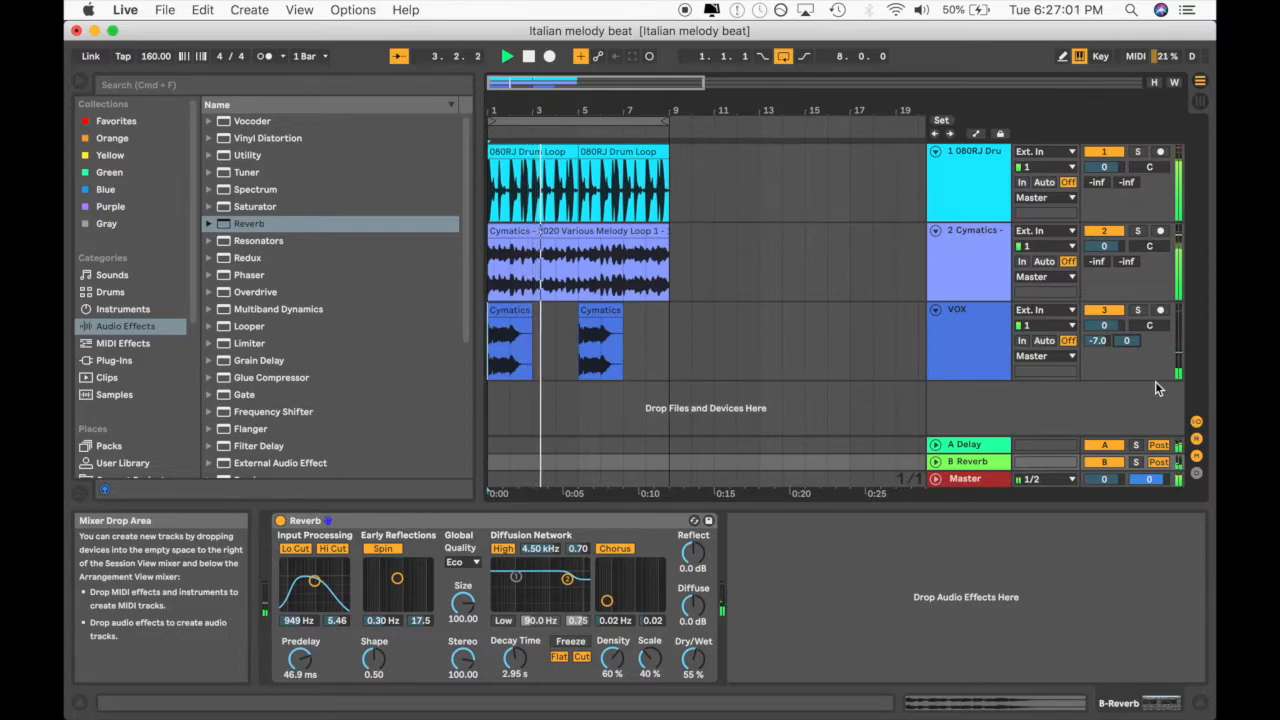
{"action": "key", "text": "space"}
{"action": "key", "text": "space"}
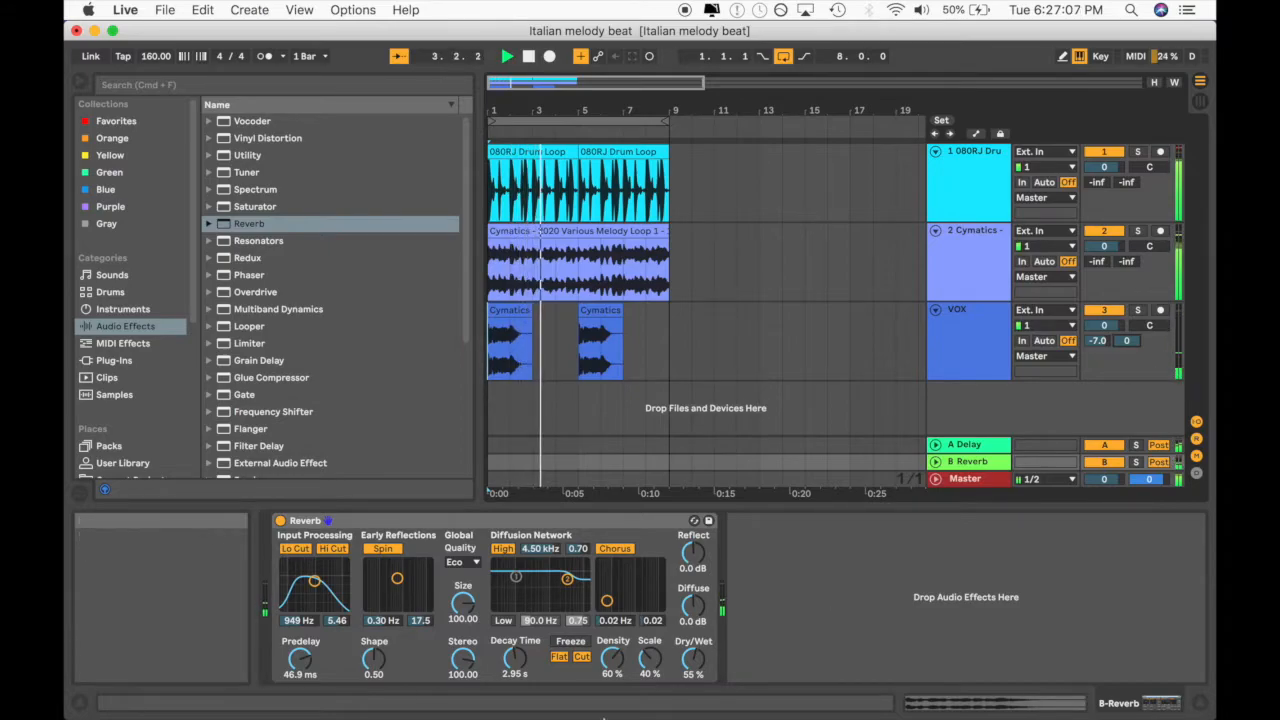
- Switch to the calculator in Google Chrome and highlight the Hall (2 Bars) decay time
{"action": "left_click", "coordinate": [678, 688]}
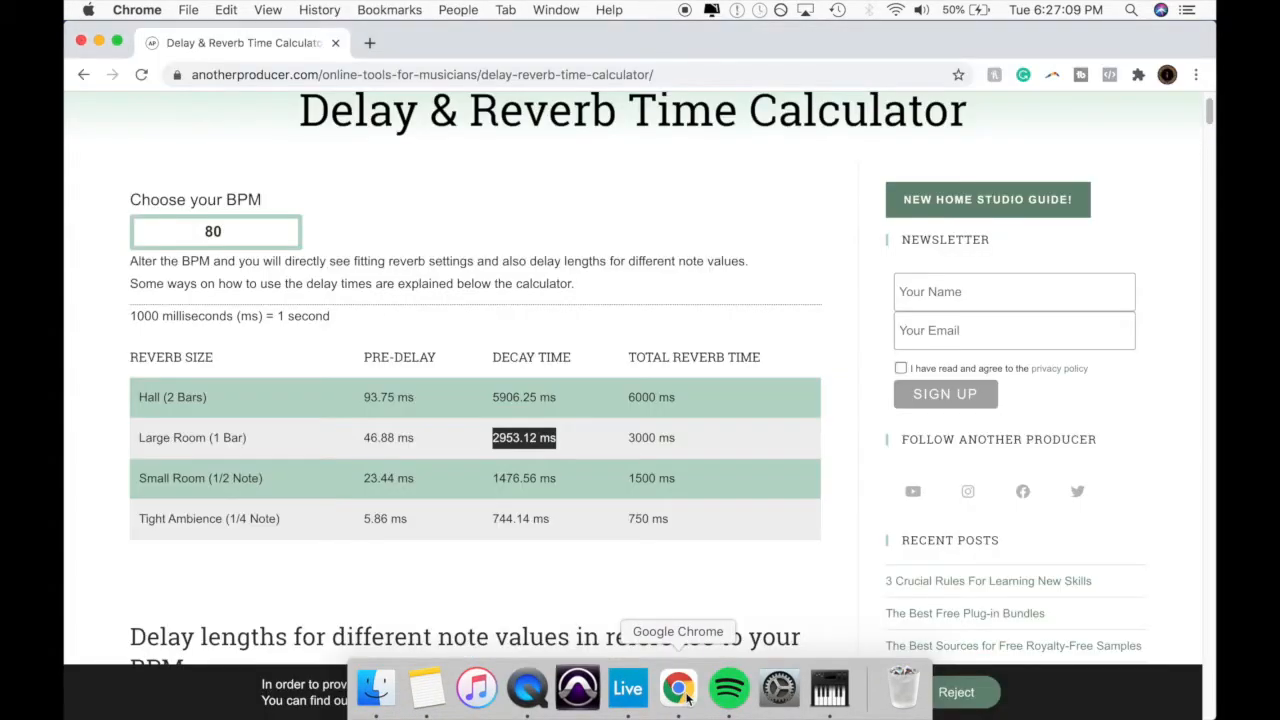
{"action": "left_click_drag", "start_coordinate": [492, 397], "coordinate": [560, 397]}
{"action": "mouse_move", "coordinate": [678, 690]}
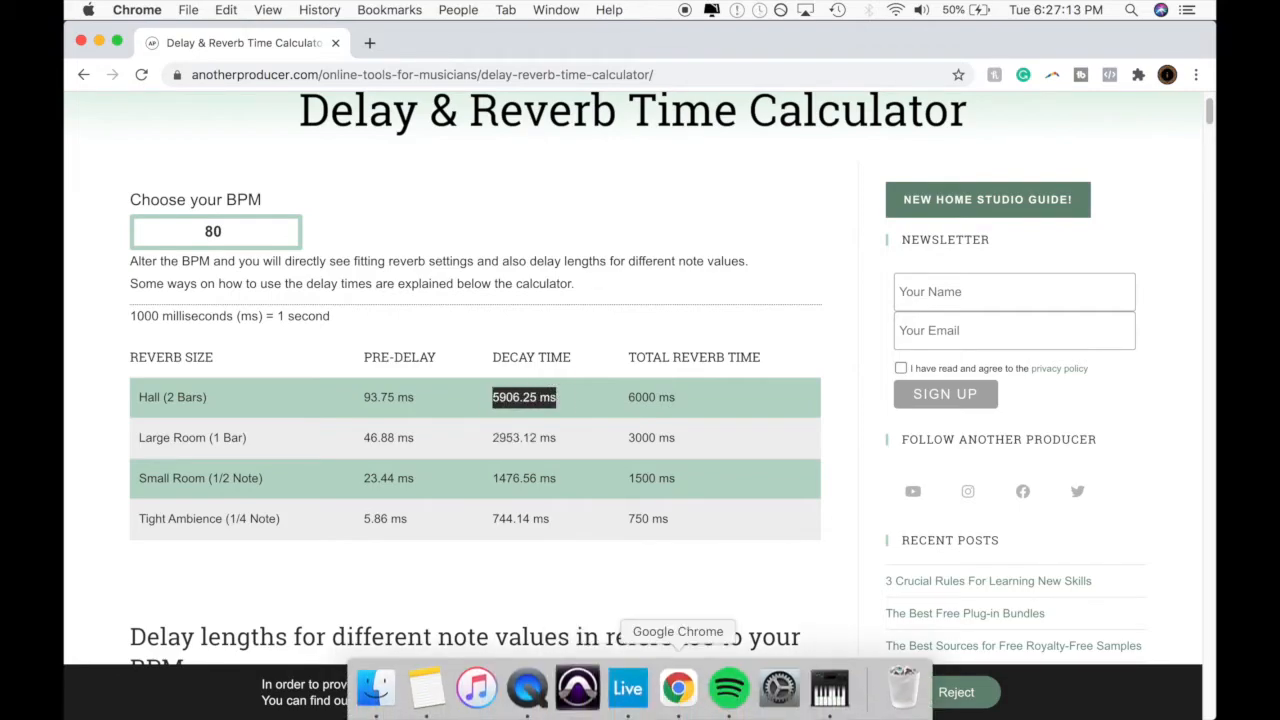
- Return to Ableton Live, set the Reverb's decay time to 5906 ms and play the loop
{"action": "left_click", "coordinate": [627, 688]}
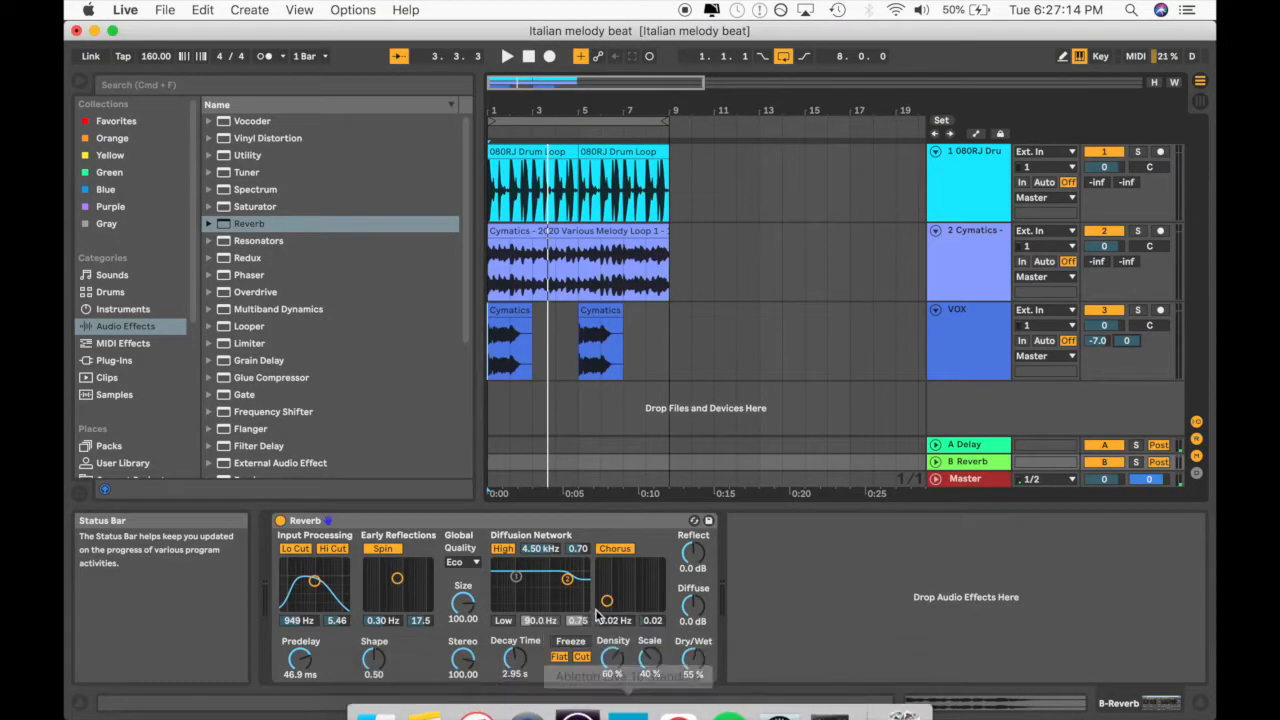
{"action": "left_click", "coordinate": [517, 661]}
{"action": "type", "text": "5906"}
{"action": "key", "text": "Return"}
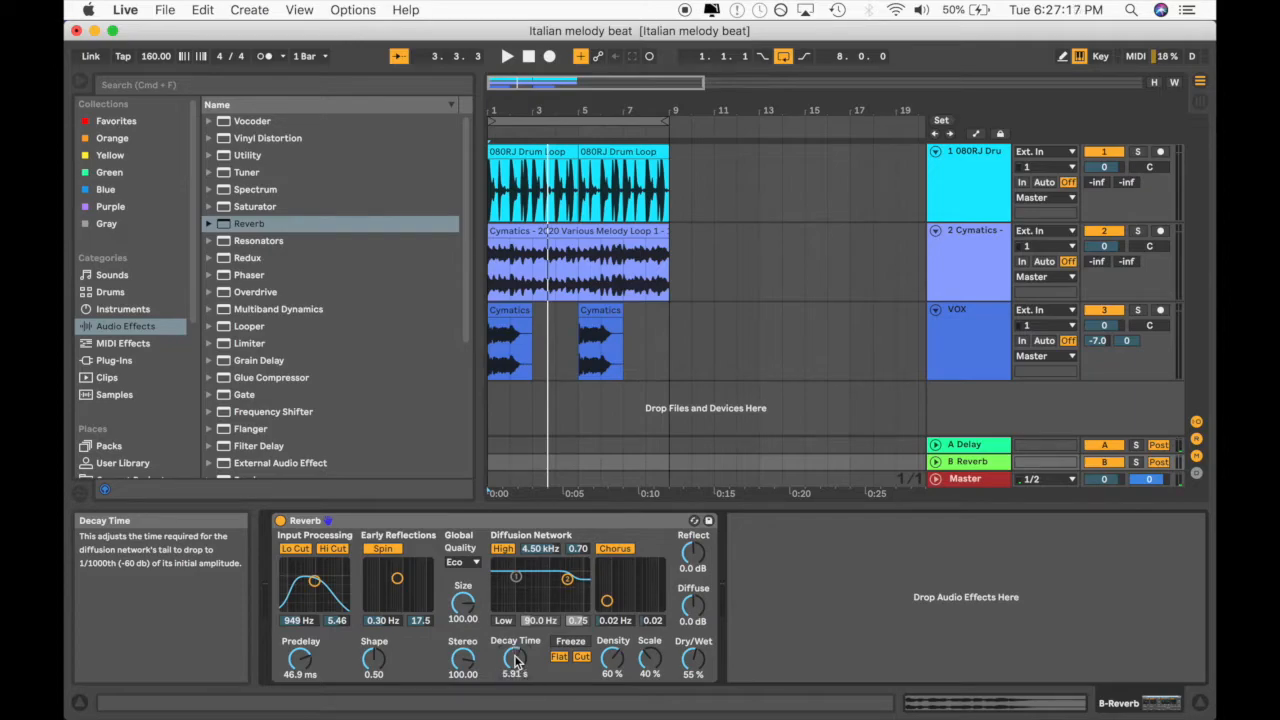
{"action": "key", "text": "space"}
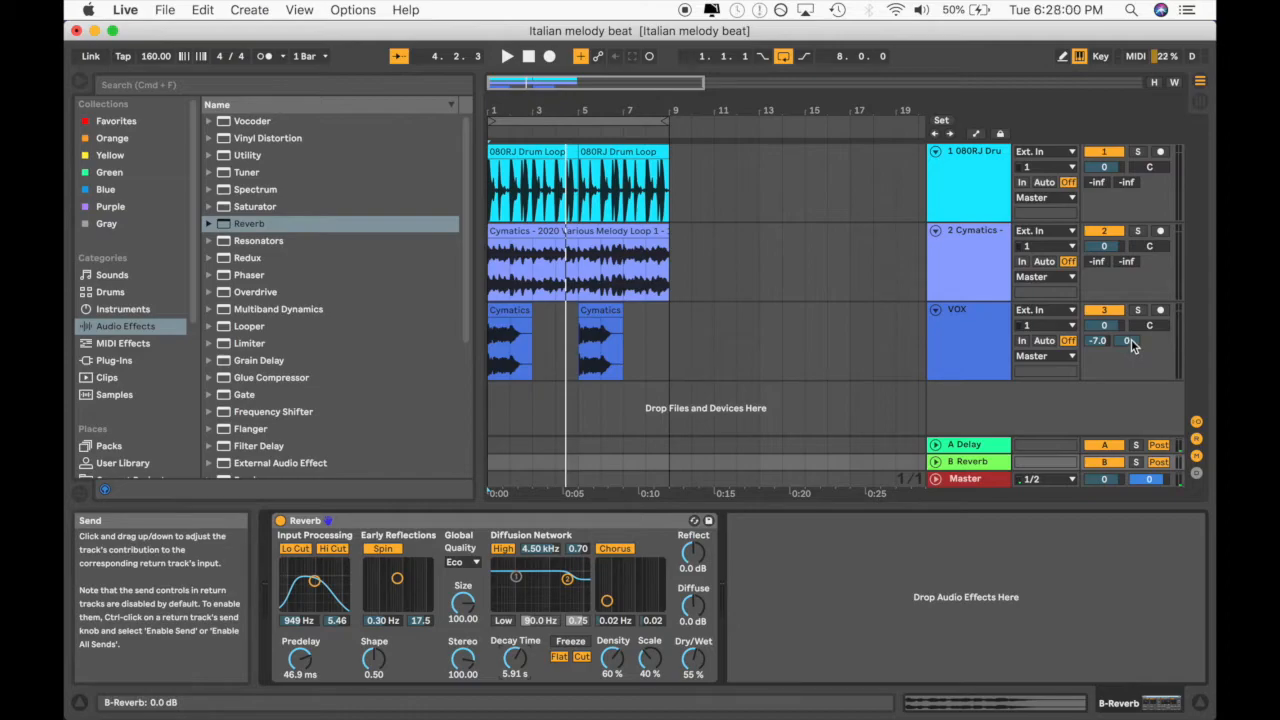
- Audition the loop with the VOX track's Reverb send at -6.0 dB and set the Reverb's predelay to 23.5 ms
{"action": "mouse_move", "coordinate": [1131, 339]}
{"action": "left_mouse_down"}
{"action": "mouse_move", "coordinate": [1131, 364]}
{"action": "mouse_move", "coordinate": [1138, 352]}
{"action": "left_mouse_up"}
{"action": "key", "text": "space"}
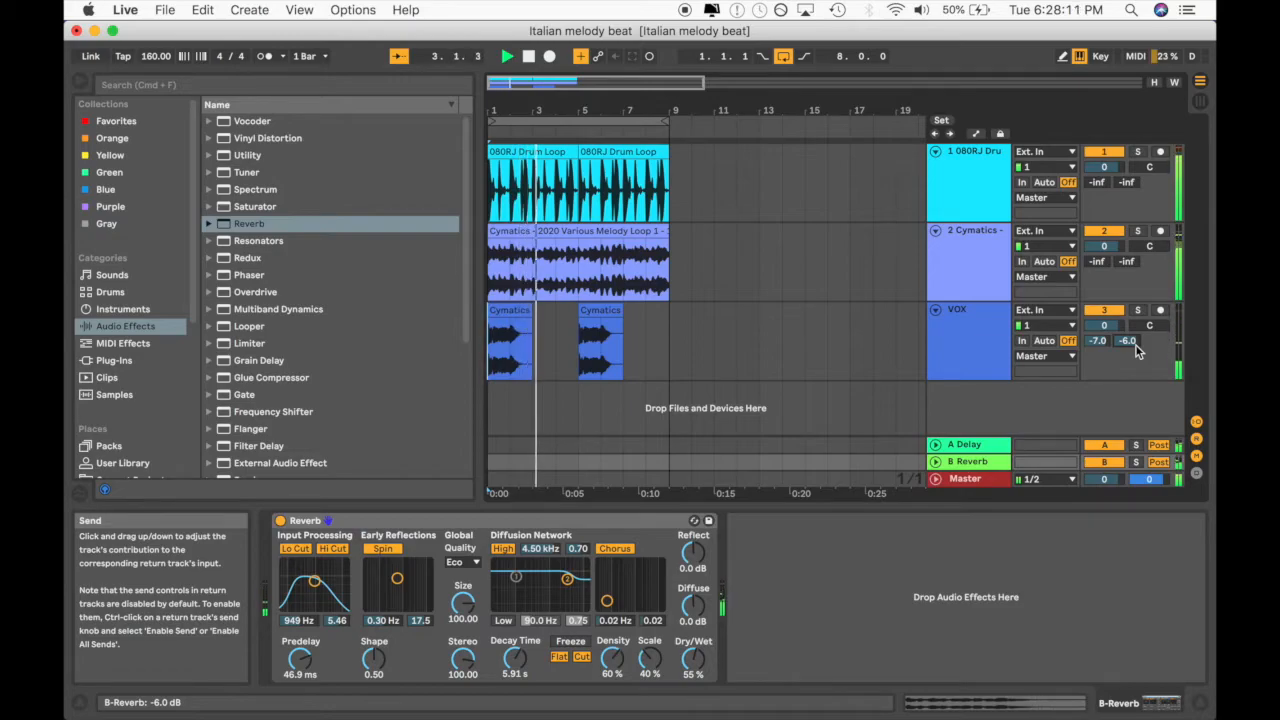
{"action": "key", "text": "space"}
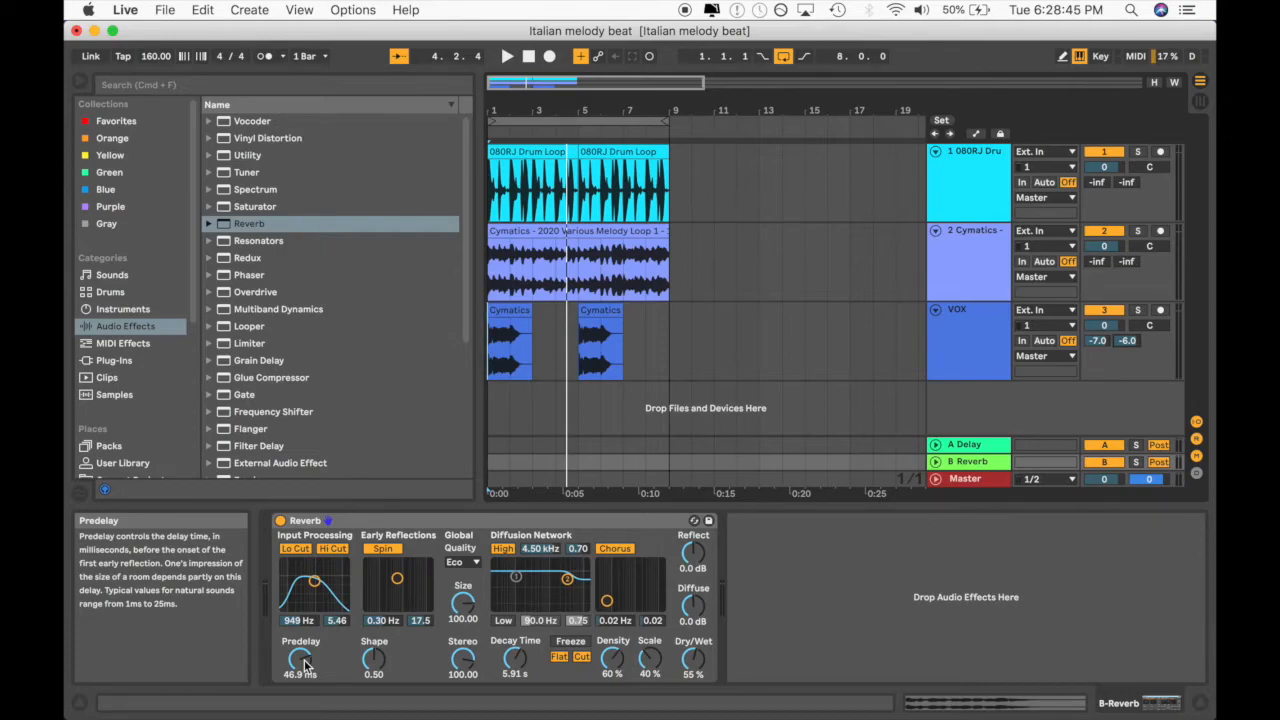
{"action": "left_click_drag", "start_coordinate": [305, 666], "coordinate": [305, 677]}
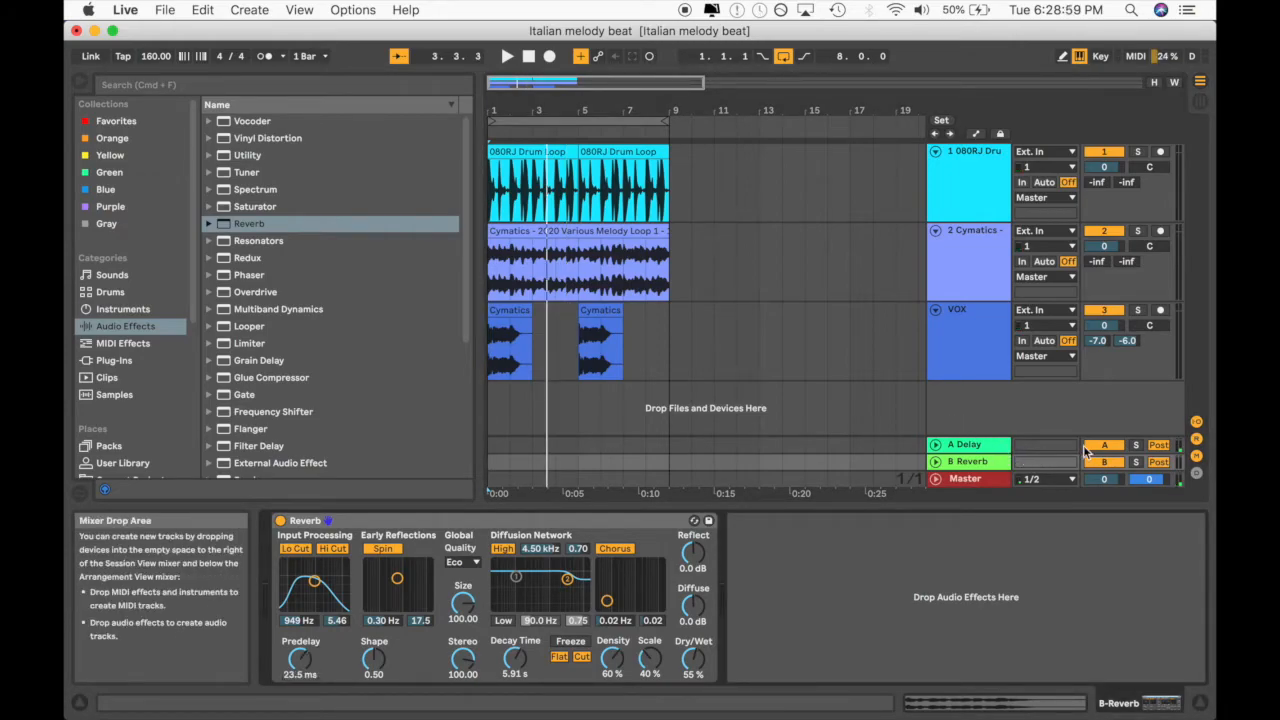
- Mute the Delay and Reverb return tracks and play the loop to compare the vocal with and without effects
{"action": "left_click", "coordinate": [1105, 447]}
{"action": "left_click", "coordinate": [1102, 463]}
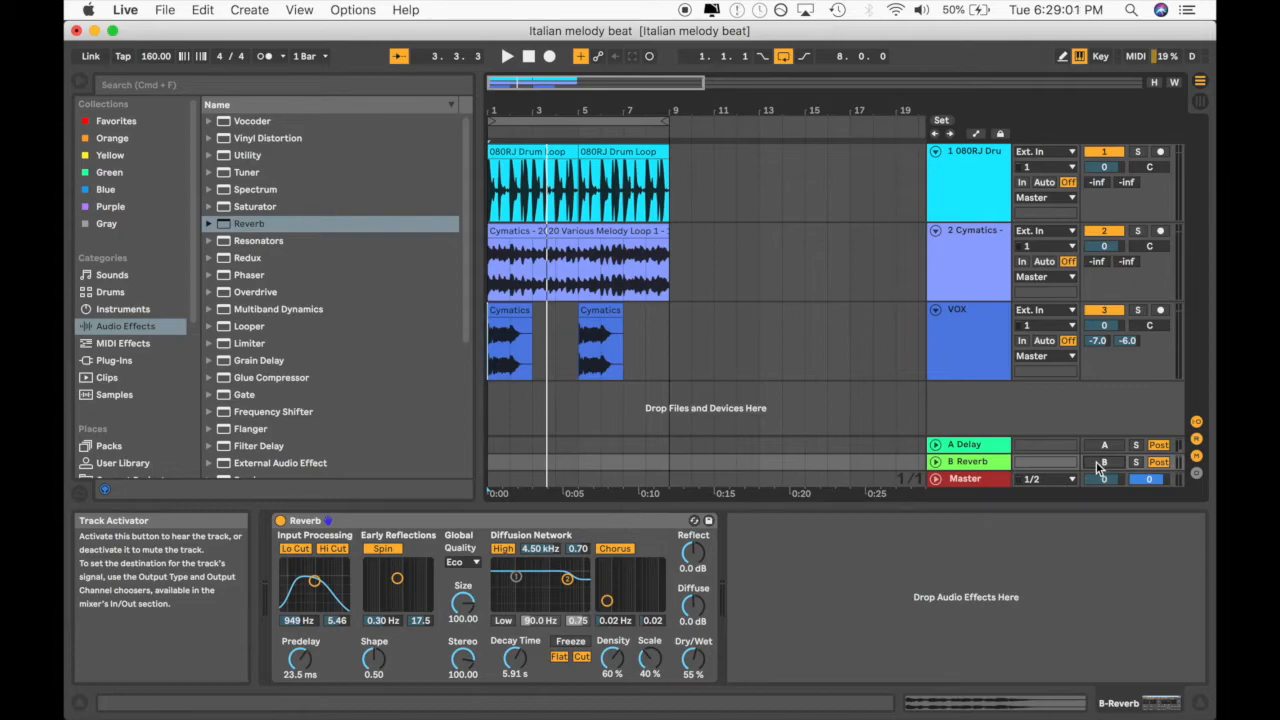
{"action": "key", "text": "space"}
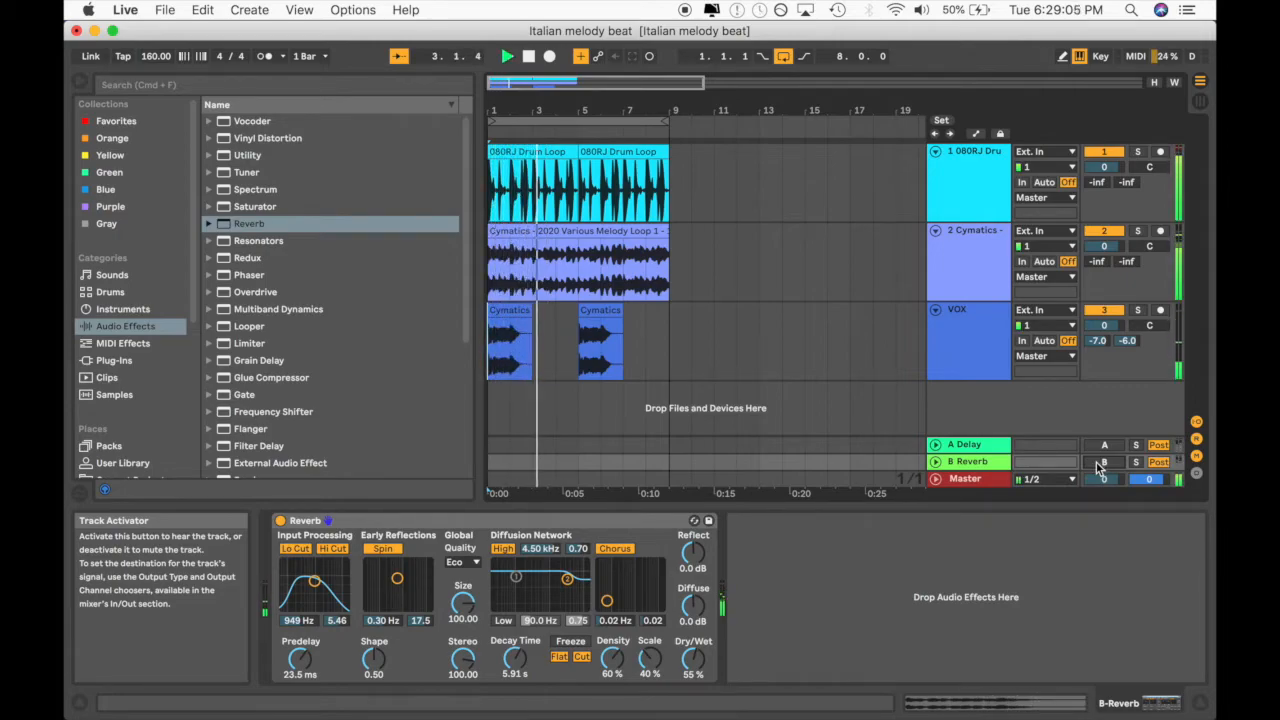
{"action": "key", "text": "space"}
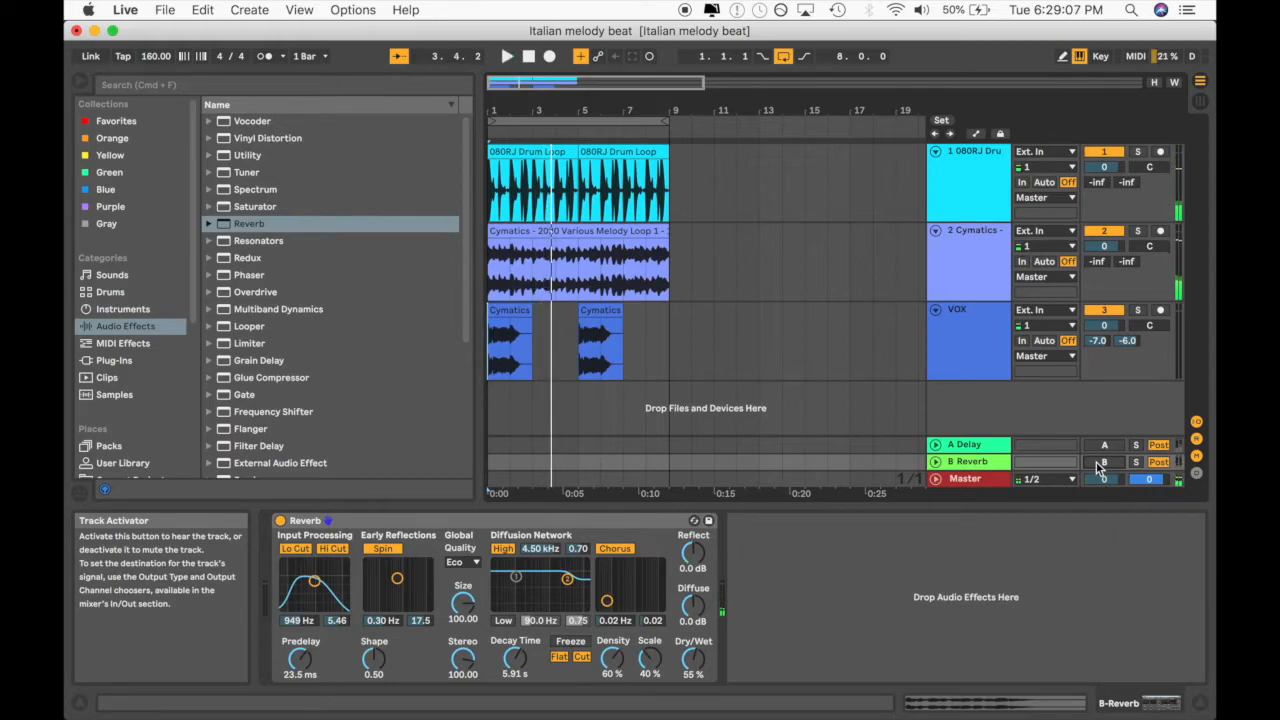
{"action": "key", "text": "space"}
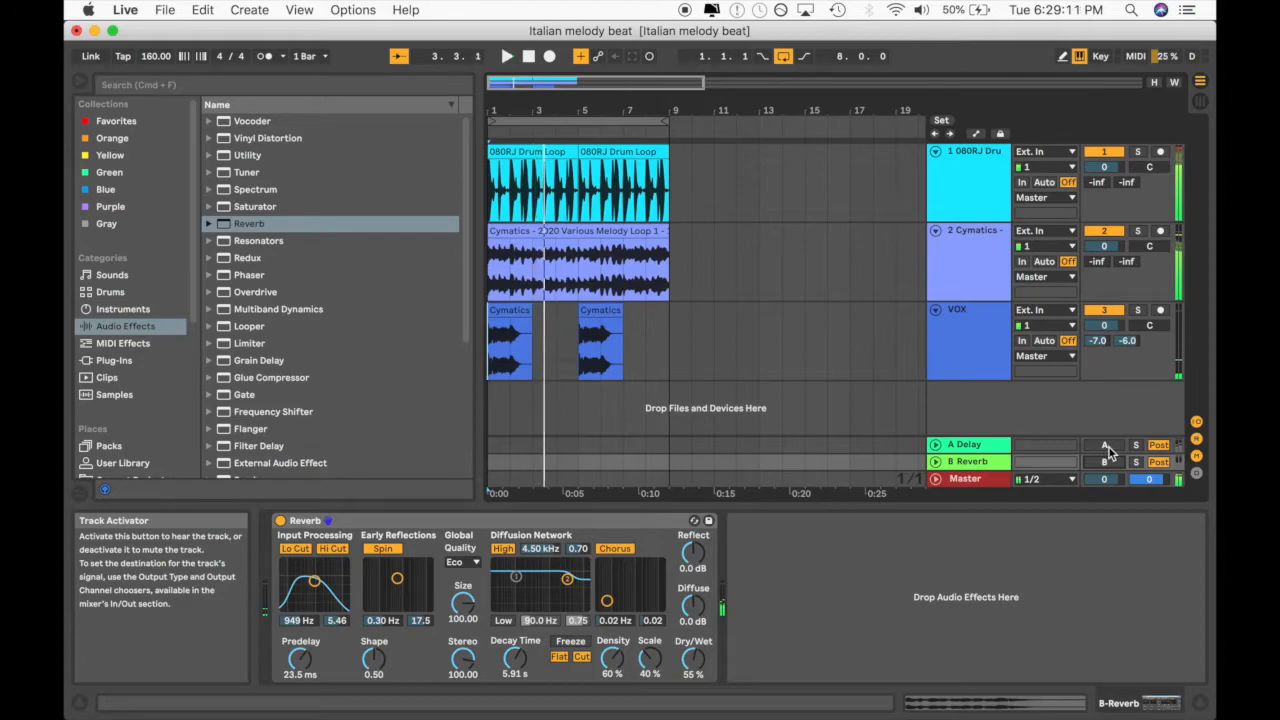
{"action": "key", "text": "space"}
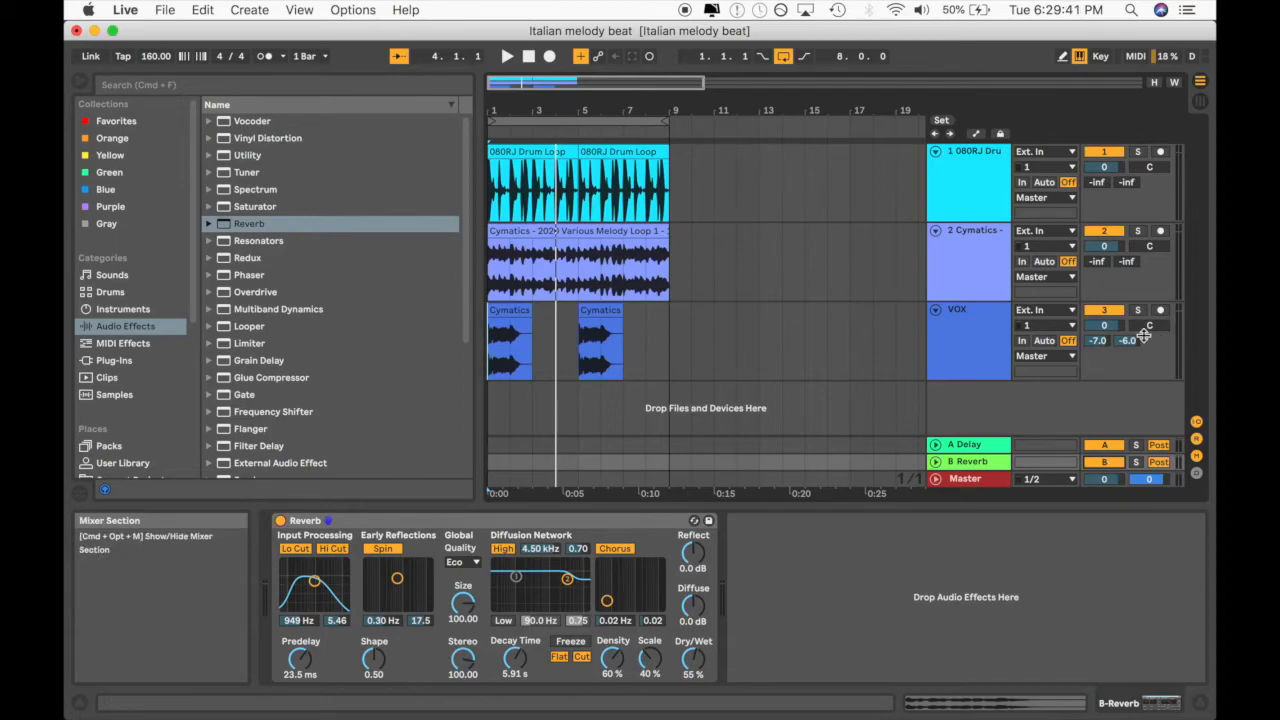
- Lower the VOX track's sends to -13.7 dB for Delay and -19.4 dB for Reverb
{"action": "mouse_move", "coordinate": [1127, 341]}
{"action": "left_mouse_down"}
{"action": "mouse_move", "coordinate": [1098, 356]}
{"action": "mouse_move", "coordinate": [1130, 346]}
{"action": "mouse_move", "coordinate": [1099, 341]}
{"action": "mouse_move", "coordinate": [1126, 341]}
{"action": "left_mouse_up"}
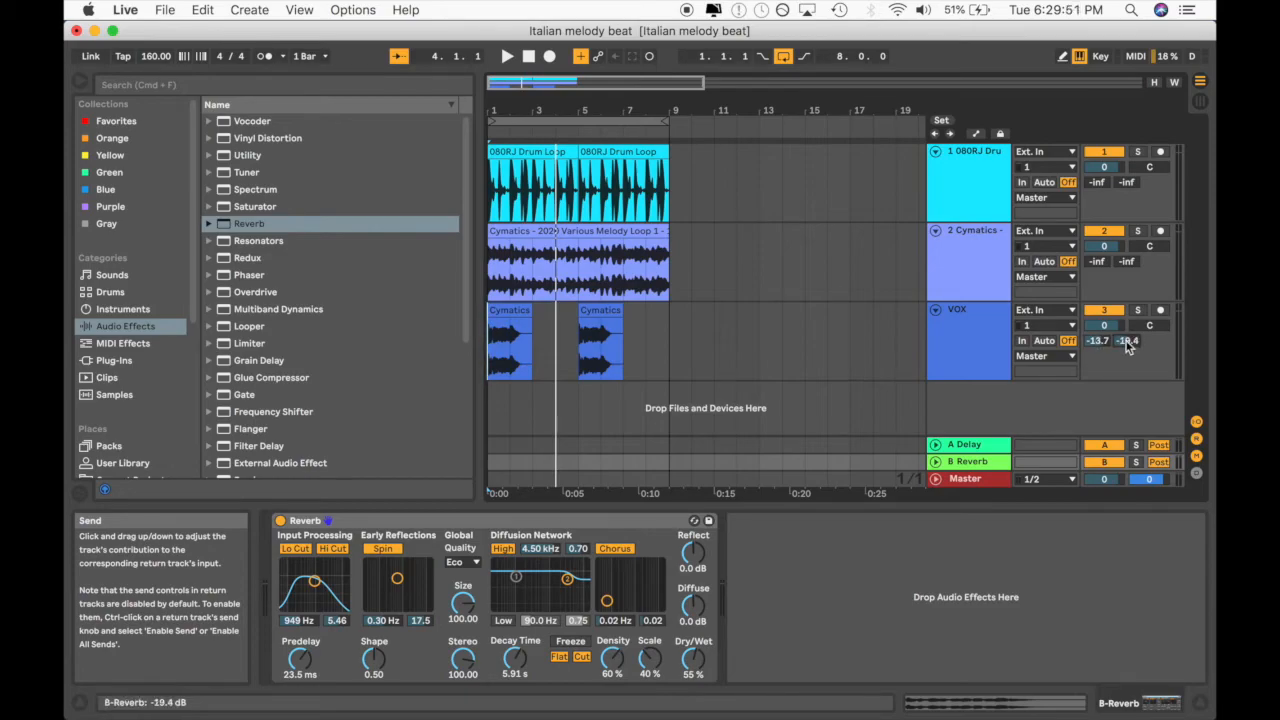